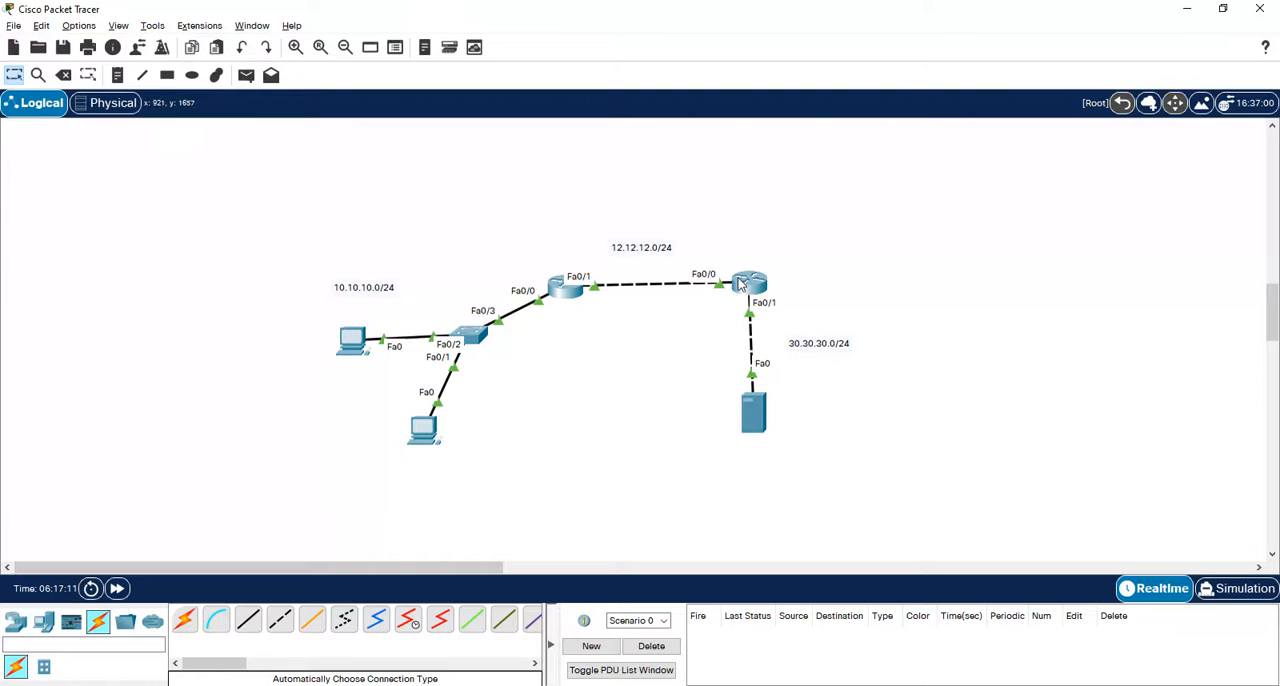
- Open the command line of the router joining 10.10.10.0/24 and 12.12.12.0/24 and enter global configuration mode
{"action": "mouse_move", "coordinate": [740, 284]}
{"action": "mouse_move", "coordinate": [748, 398]}
{"action": "left_click", "coordinate": [565, 297]}
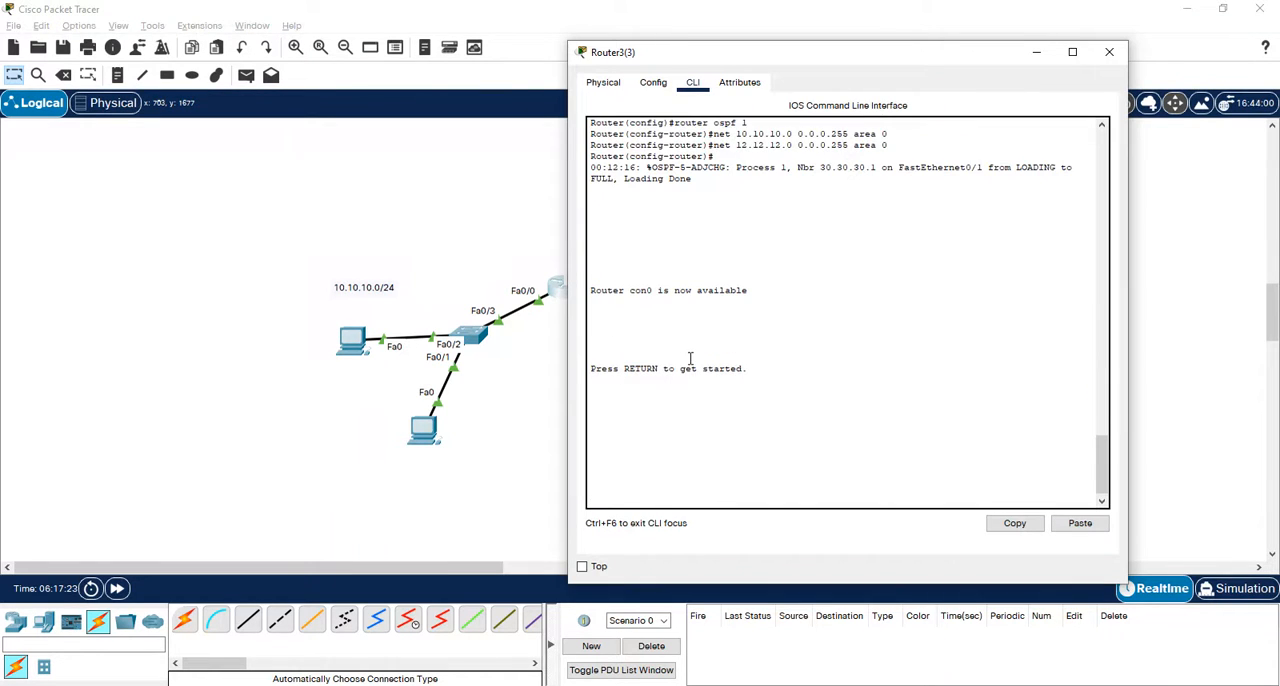
{"action": "key", "text": "Return"}
{"action": "key", "text": "Return"}
{"action": "key", "text": "Return"}
{"action": "key", "text": "Return"}
{"action": "key", "text": "Return"}
{"action": "type", "text": "en"}
{"action": "key", "text": "Return"}
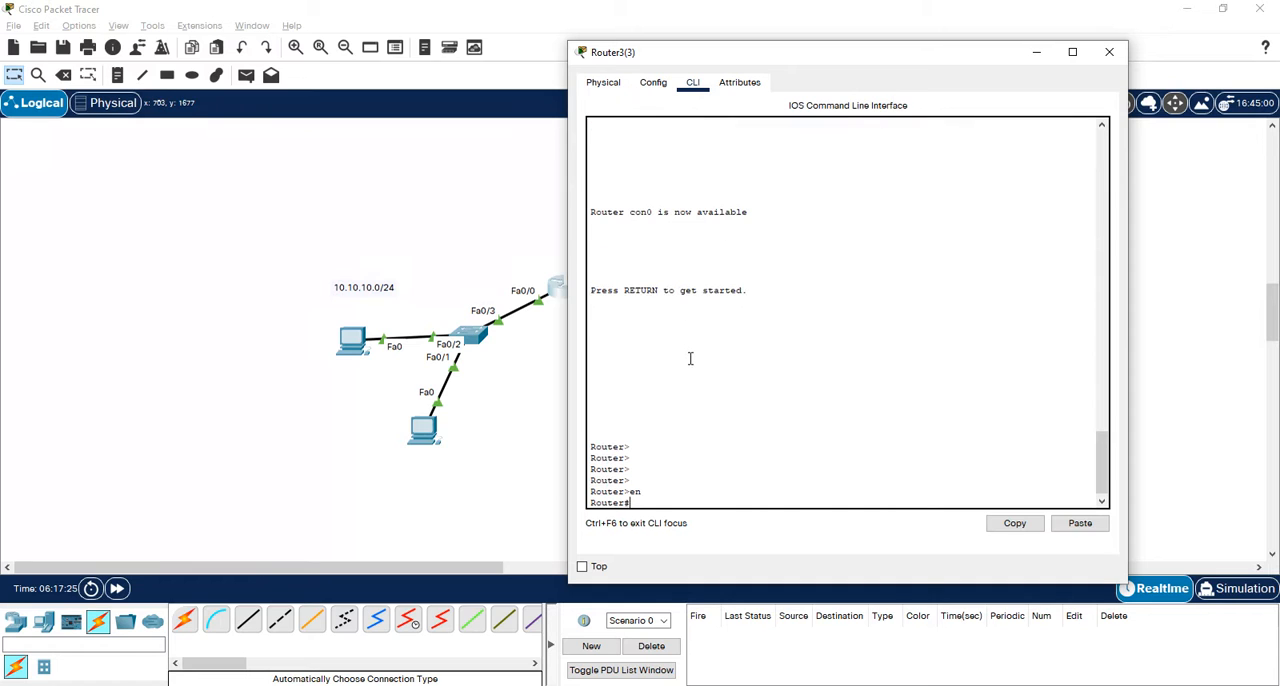
{"action": "type", "text": "conf t"}
{"action": "key", "text": "Return"}
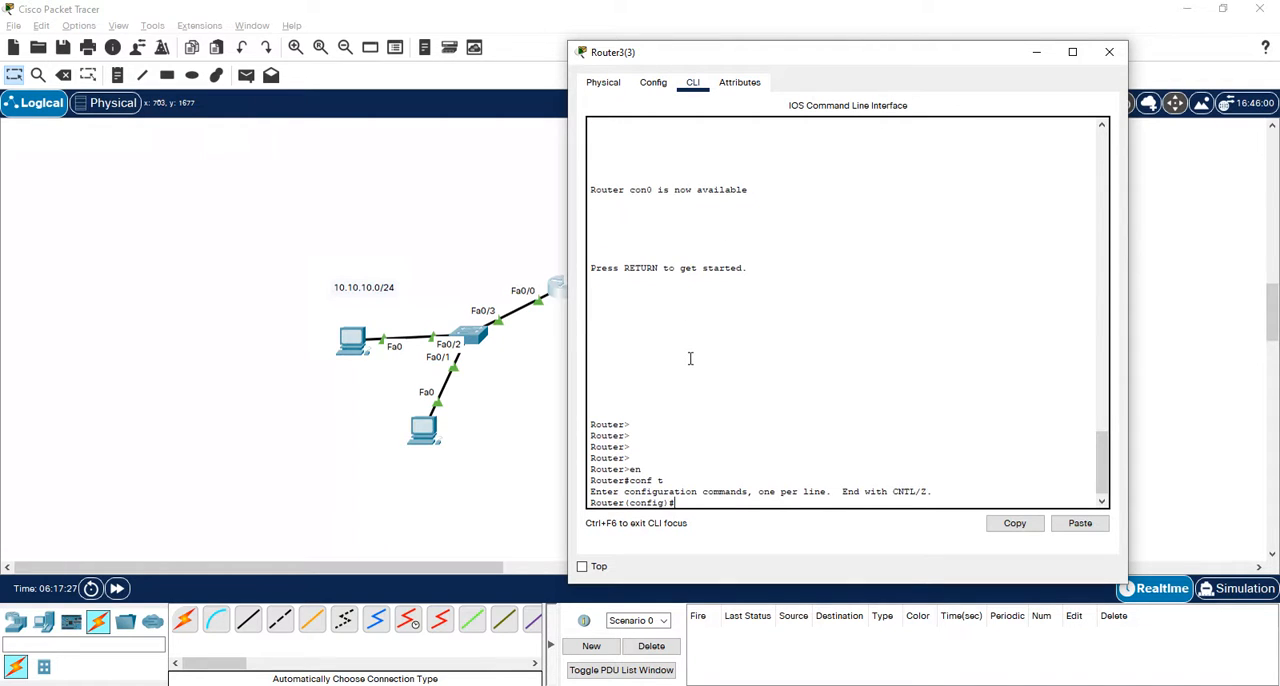
- Begin an entry for extended access list 100, consulting the command help for the number ranges and available actions
{"action": "type", "text": "ac"}
{"action": "key", "text": "Tab"}
{"action": "type", "text": "1"}
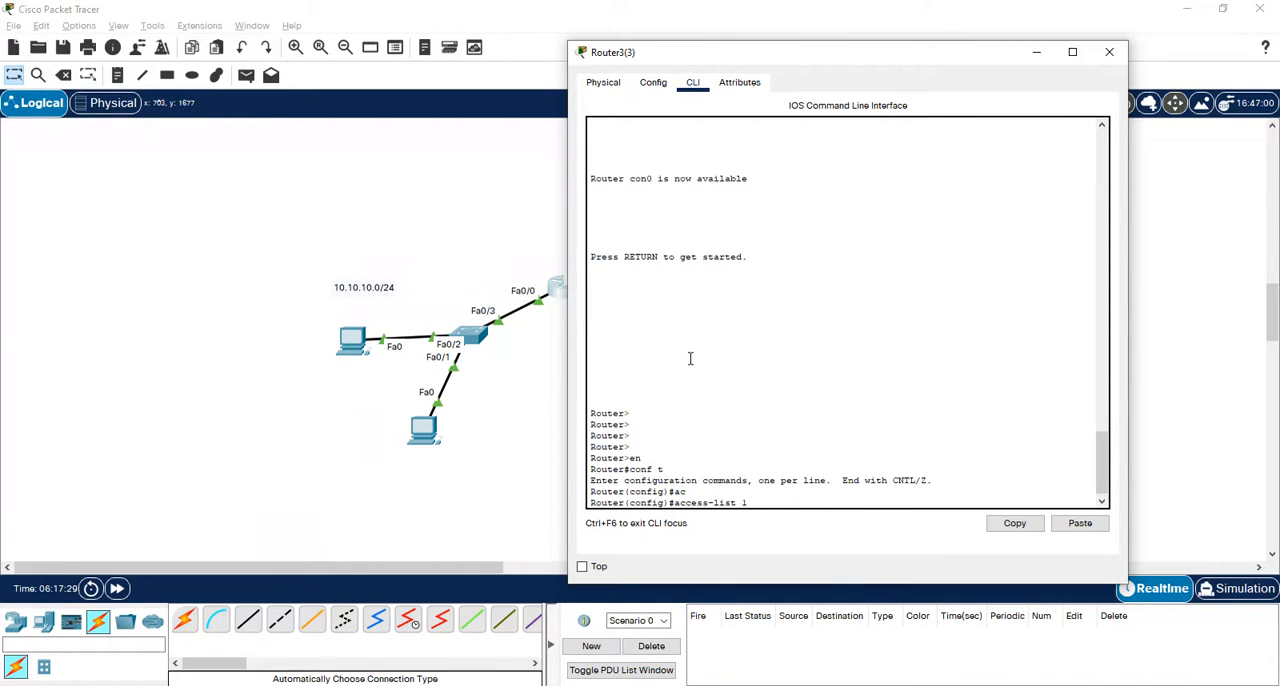
{"action": "key", "text": "BackSpace"}
{"action": "type", "text": "?"}
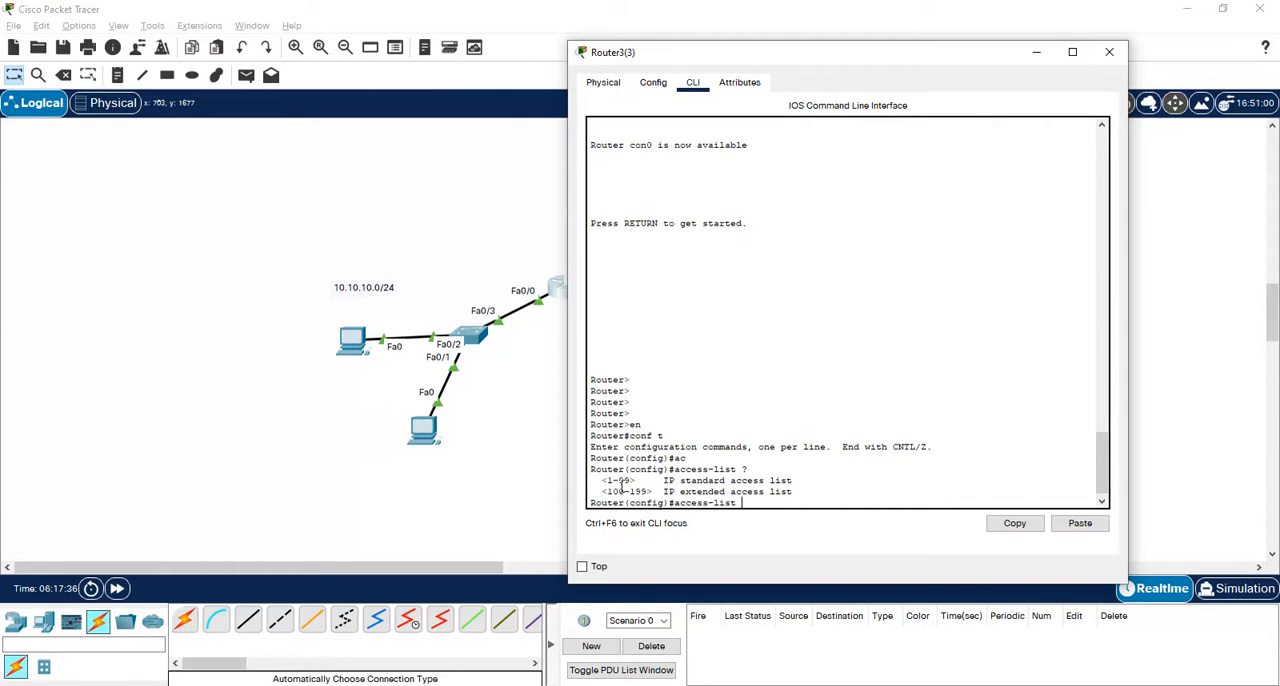
{"action": "type", "text": "100?"}
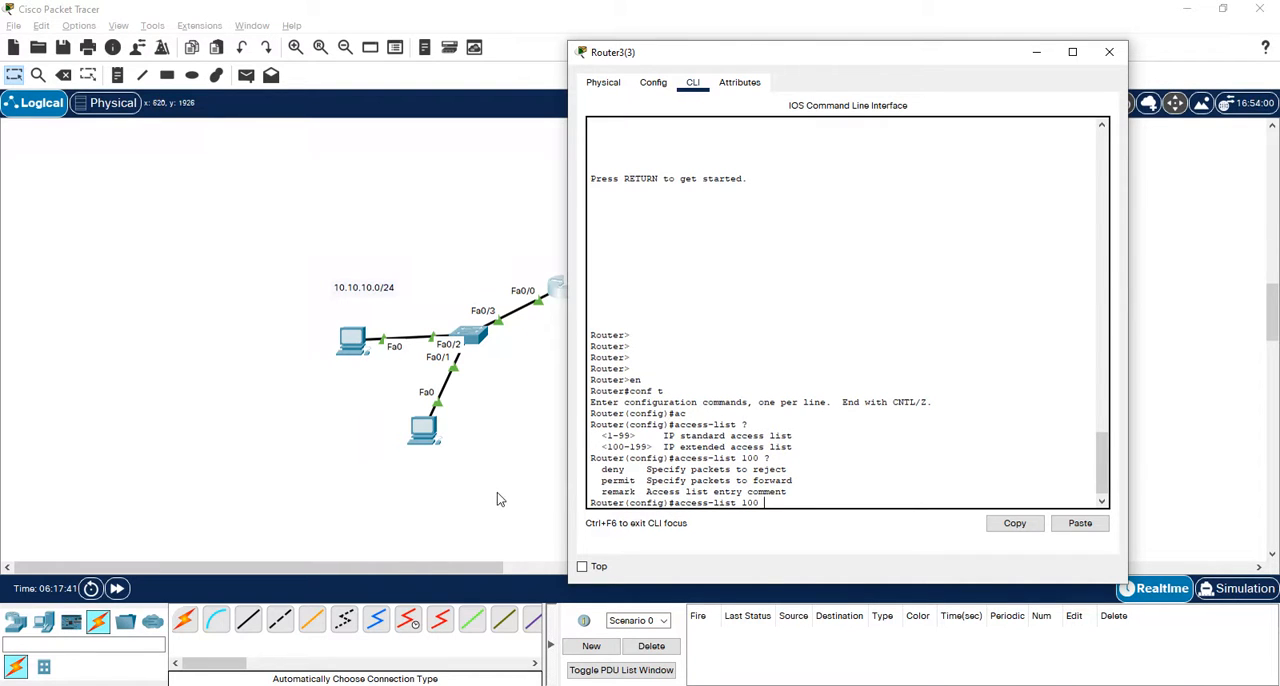
{"action": "type", "text": "den"}
- Make the access-list 100 entry a deny rule for icmp, consulting the help for protocols and source options
{"action": "key", "text": "Tab"}
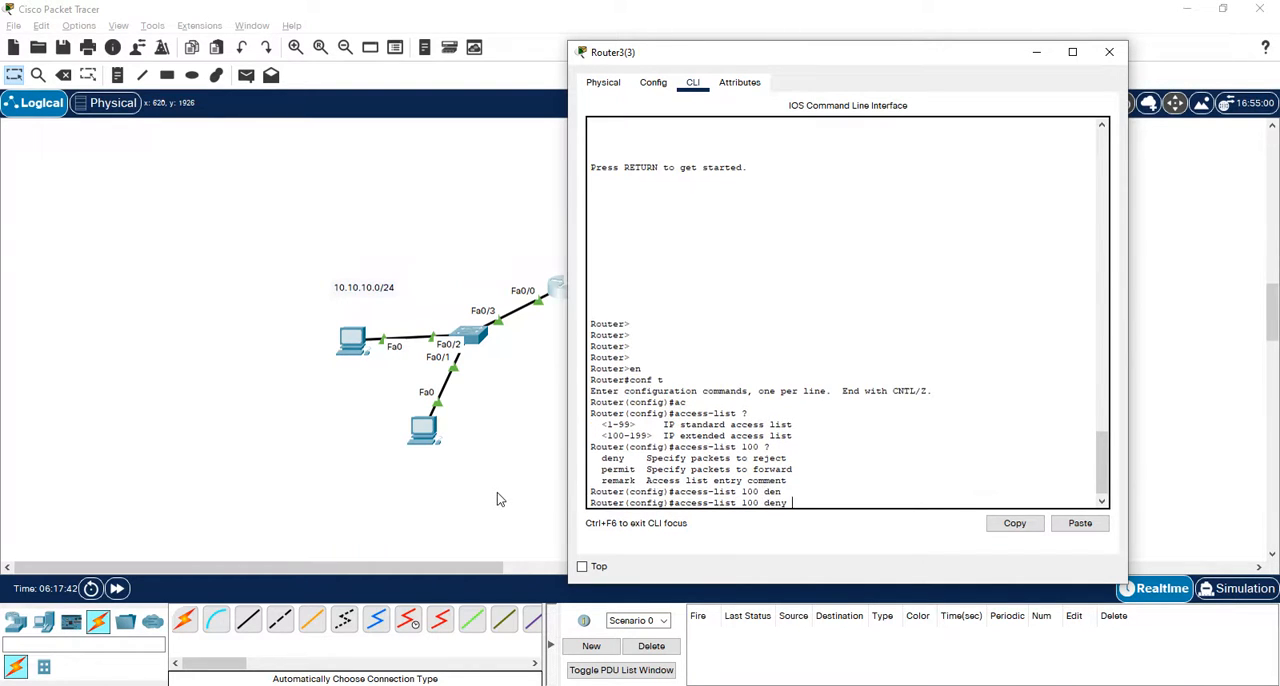
{"action": "type", "text": "?"}
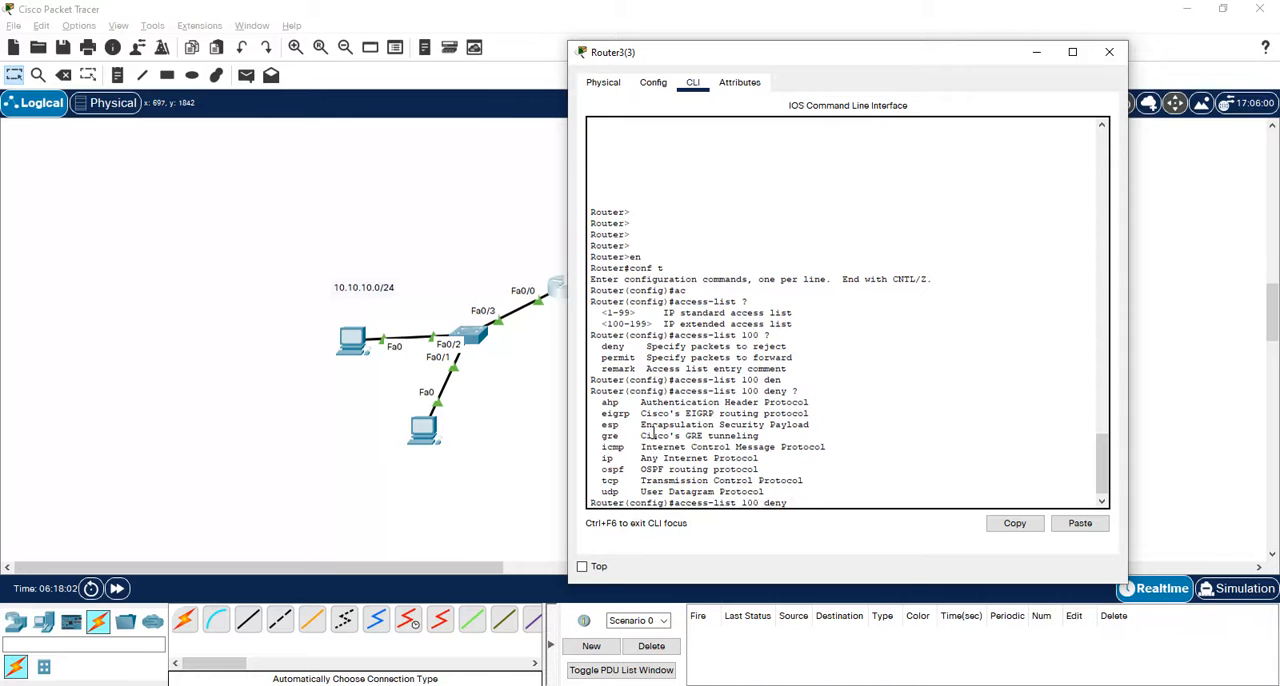
{"action": "type", "text": "ic"}
{"action": "key", "text": "Tab"}
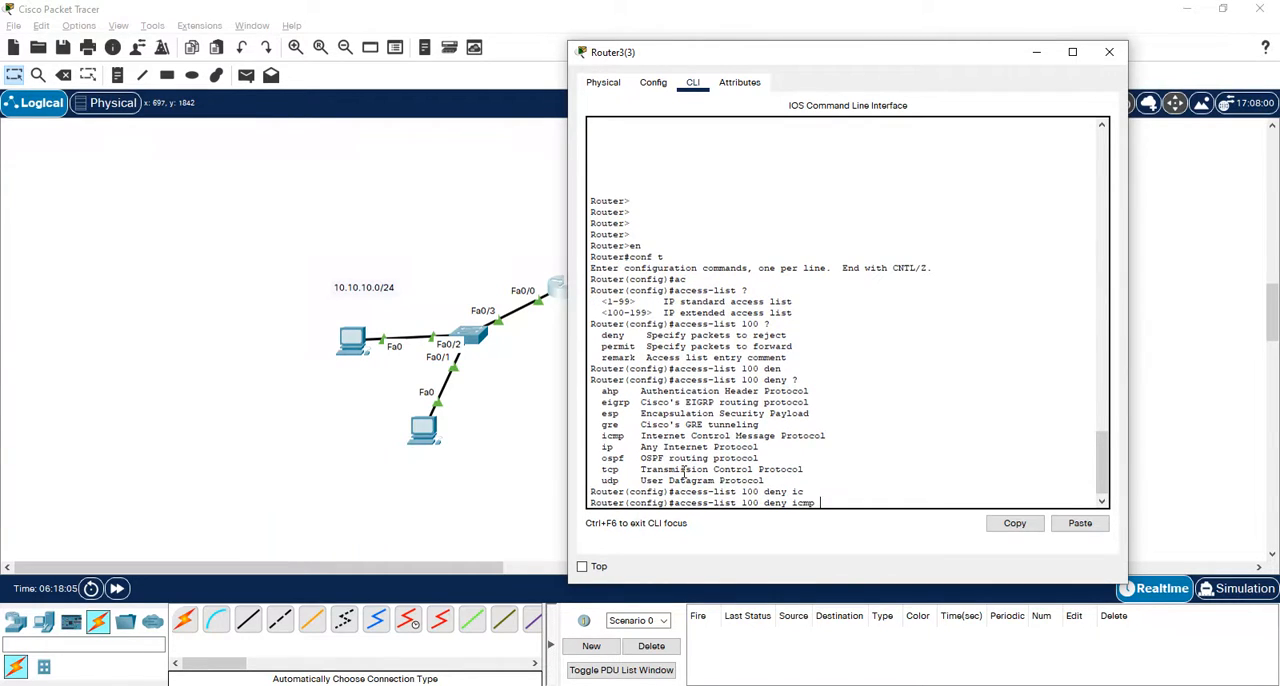
{"action": "type", "text": "?"}
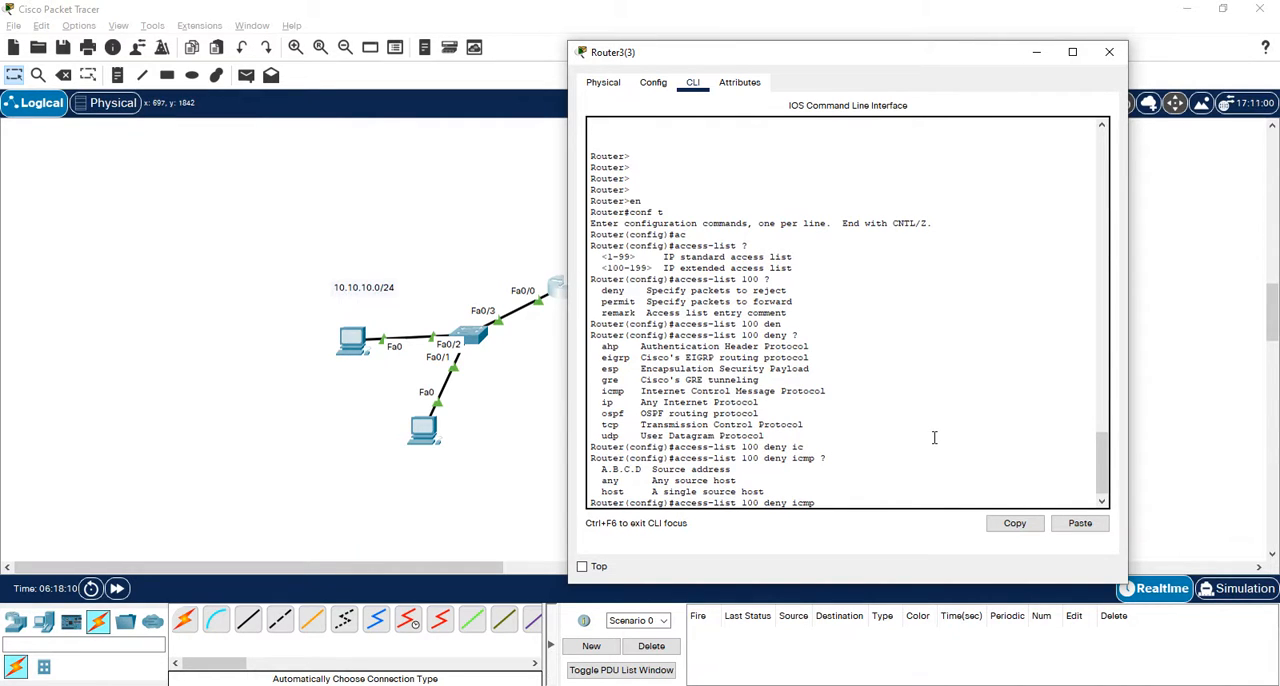
- Complete the deny icmp rule with source 10.10.10.0 0.0.0.255 and destination host 30.30.30.2, and submit it
{"action": "type", "text": "10.10.10.0 0.0.0.255 ?"}
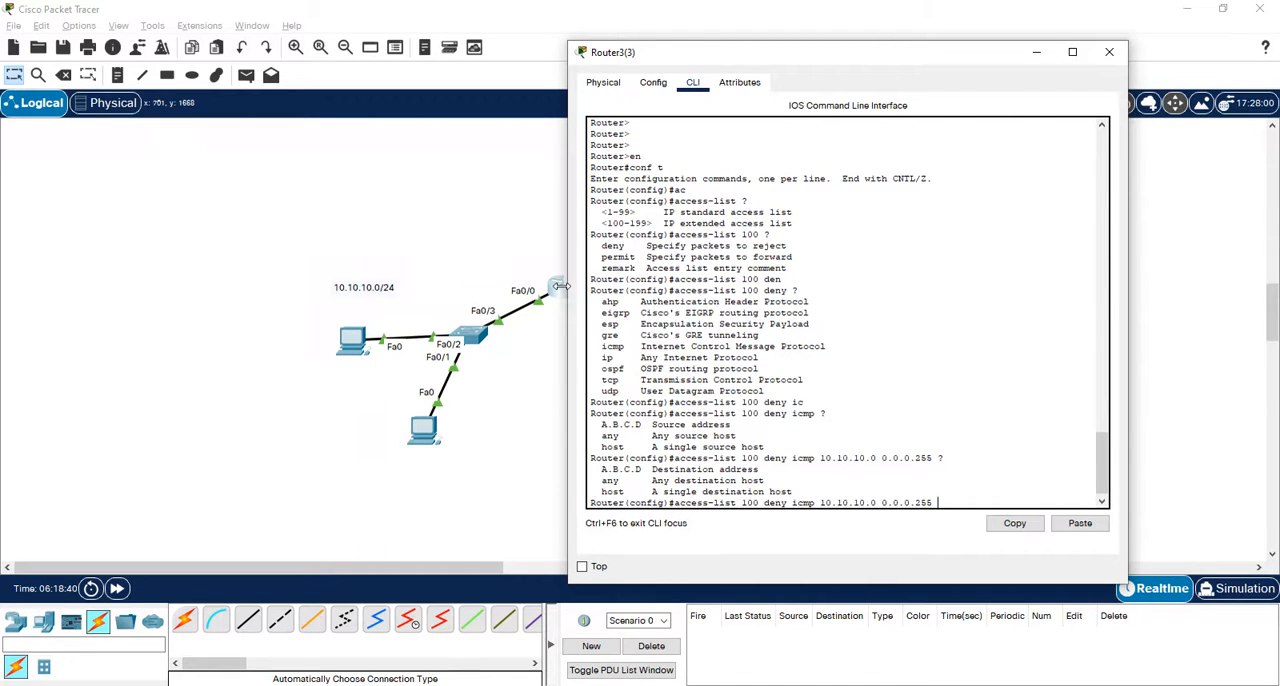
{"action": "type", "text": "hs"}
{"action": "key", "text": "Tab"}
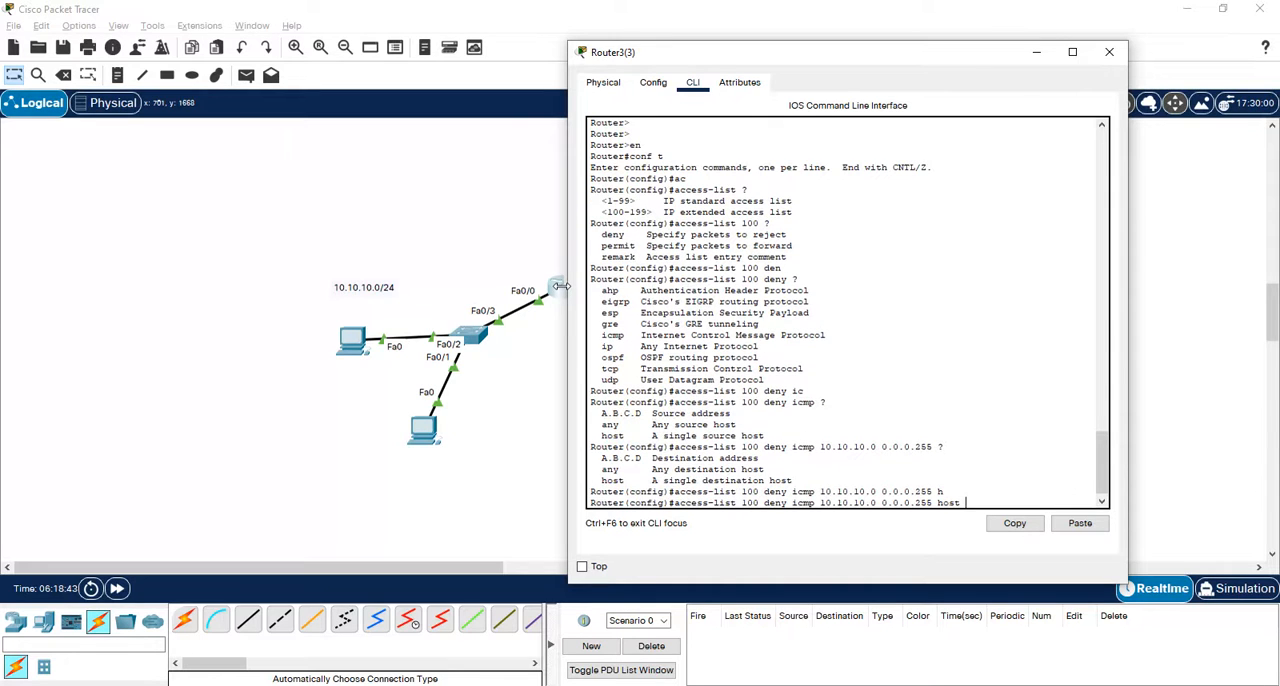
{"action": "left_click_drag", "start_coordinate": [872, 57], "coordinate": [409, 56]}
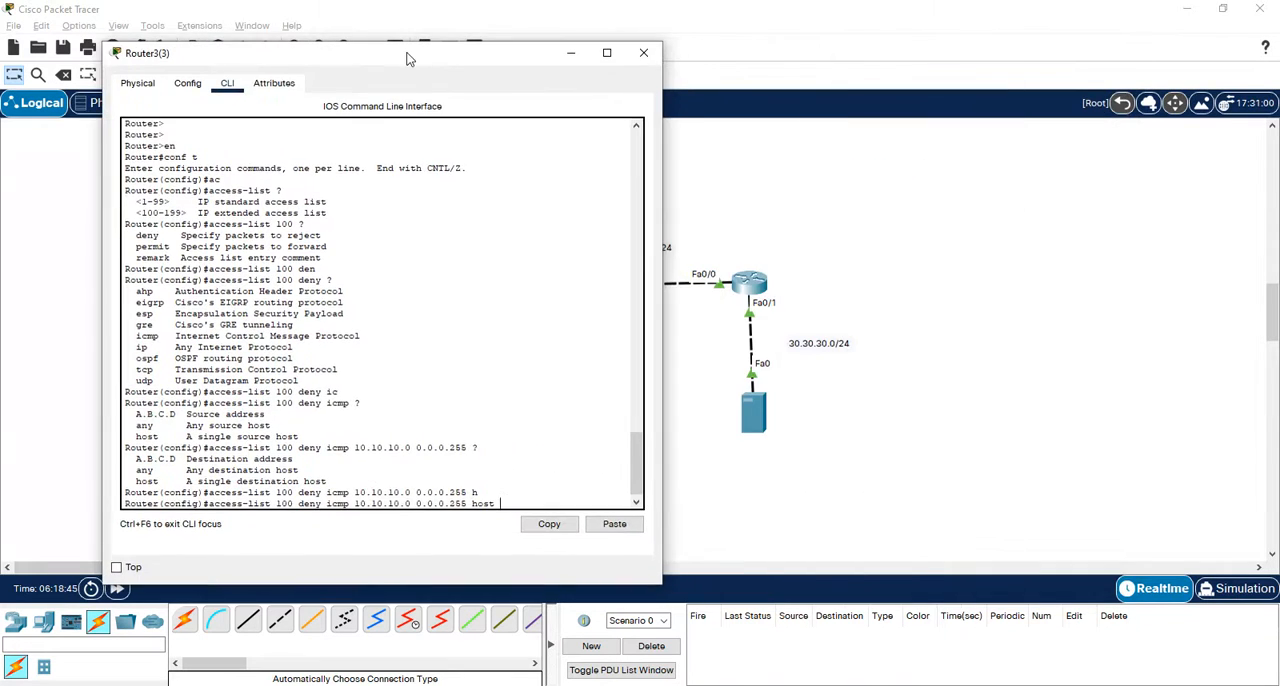
{"action": "type", "text": "30.30.30.2 ?"}
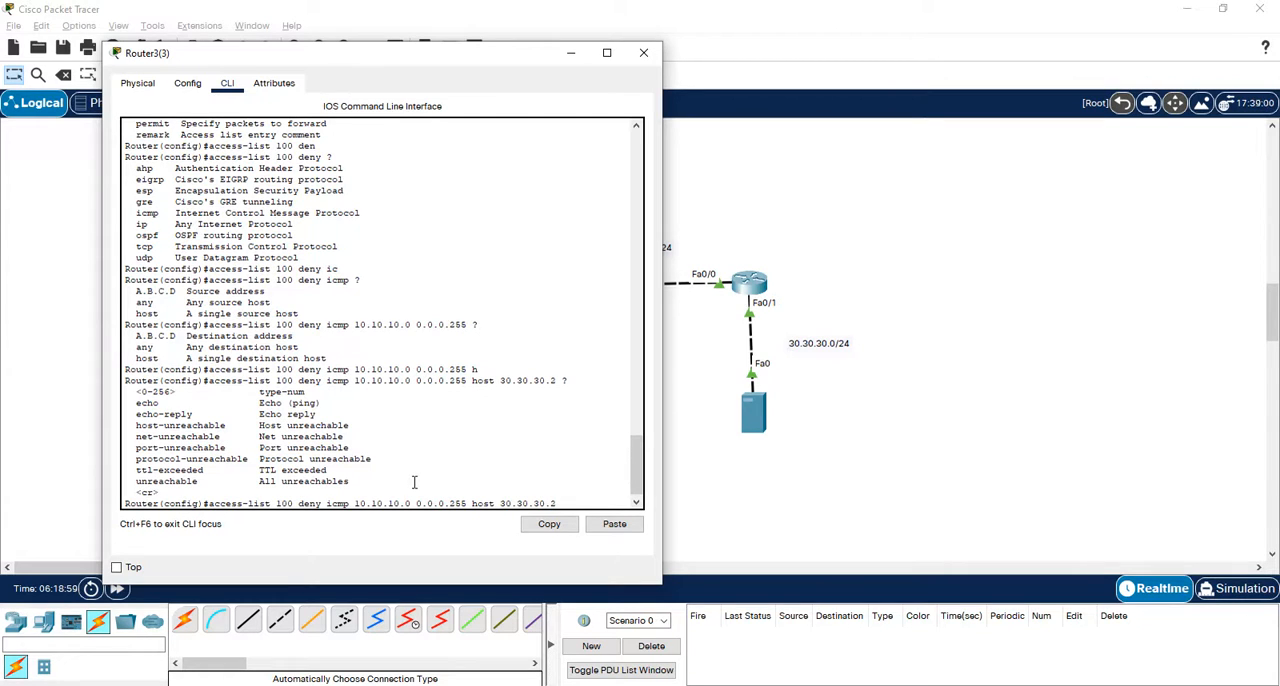
{"action": "key", "text": "Return"}
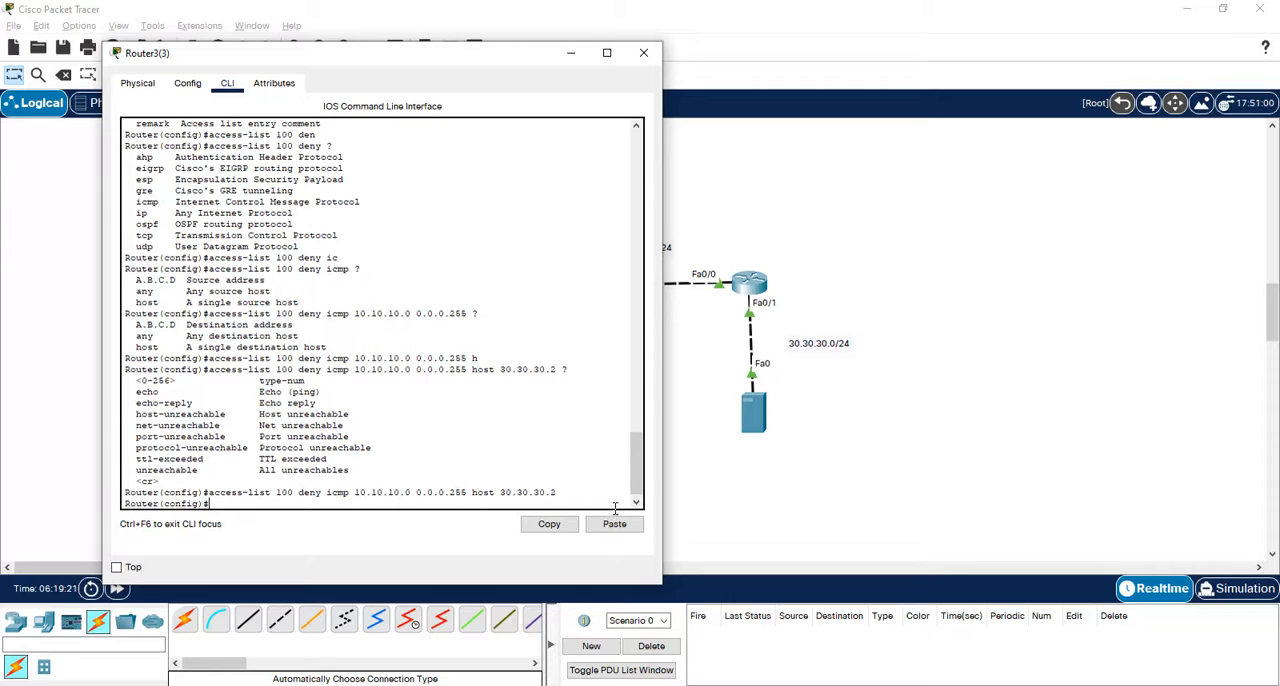
- Begin a permit entry for access-list 100 and list the protocols it accepts
{"action": "type", "text": "c"}
{"action": "key", "text": "Tab"}
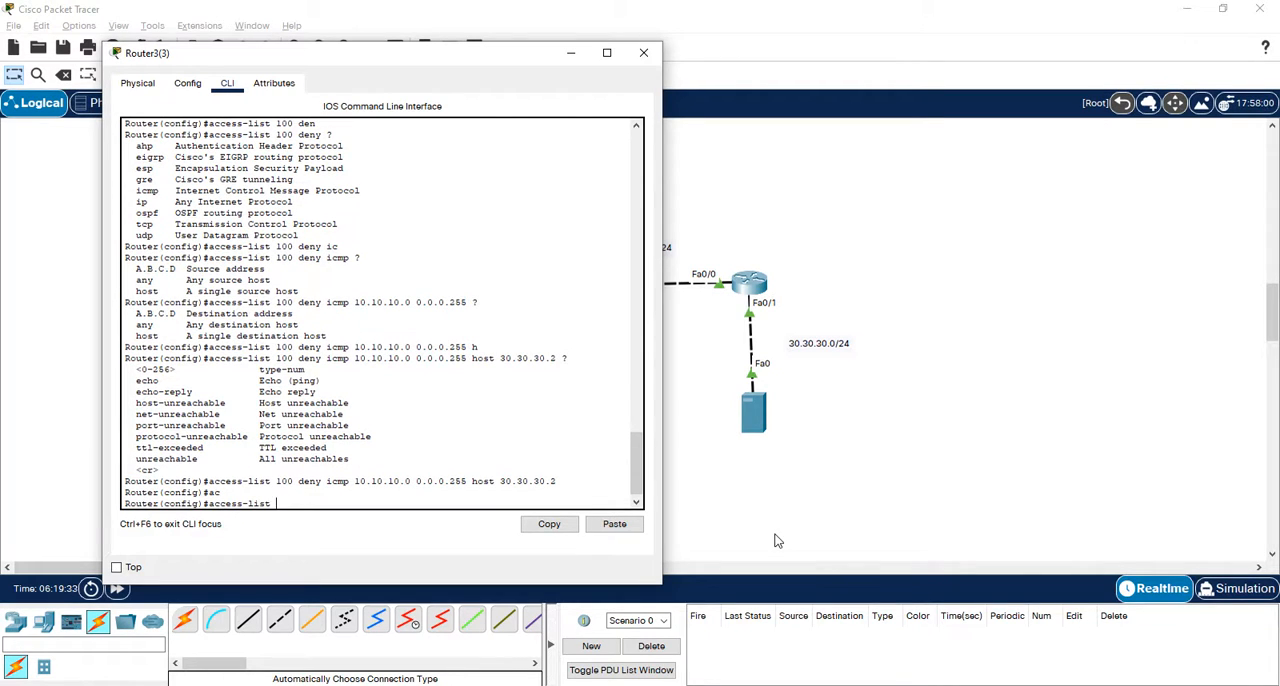
{"action": "type", "text": "100 per"}
{"action": "key", "text": "Tab"}
{"action": "type", "text": "?"}
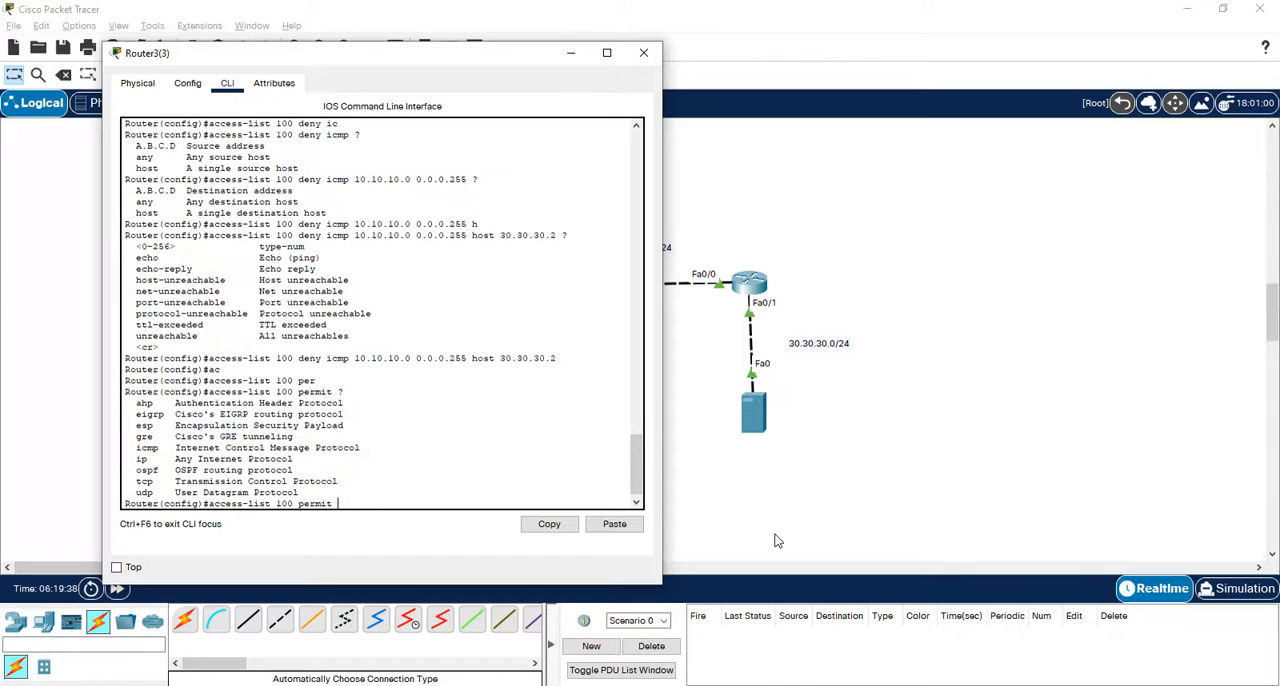
{"action": "type", "text": "an"}
- Complete the rule as access-list 100 permit ip any any, consulting the source and destination options, and submit it
{"action": "key", "text": "Tab"}
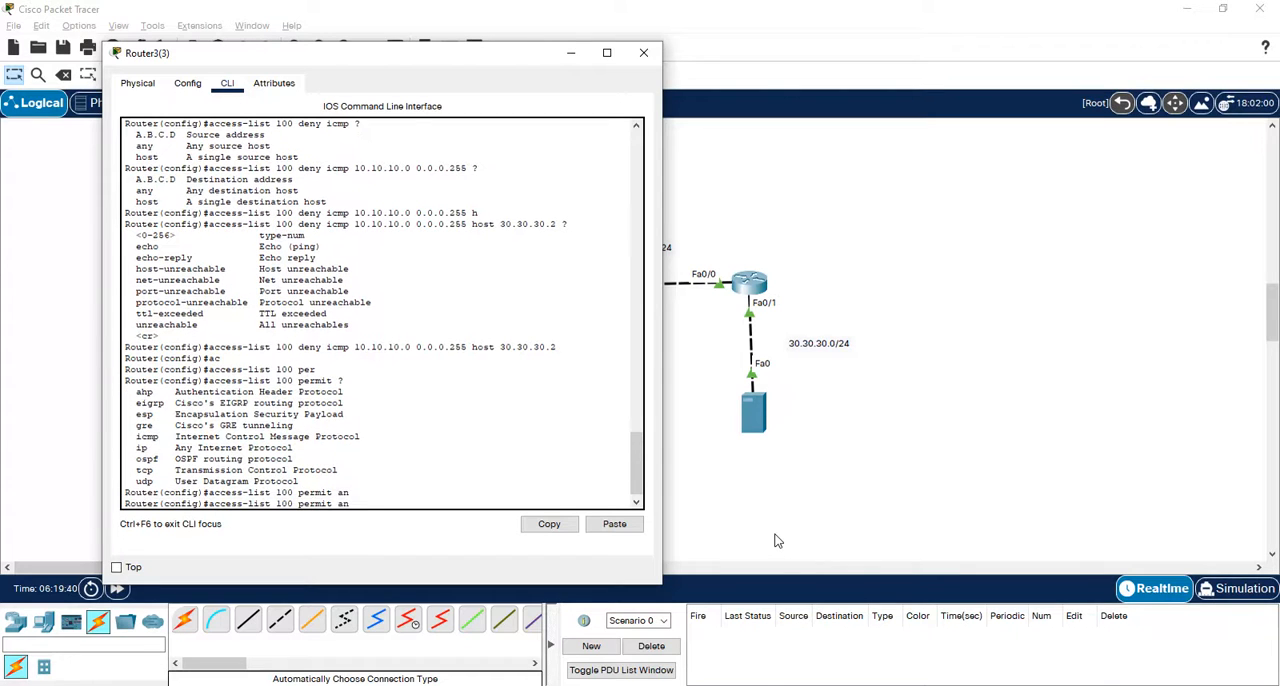
{"action": "key", "text": "BackSpace"}
{"action": "type", "text": "ip "}
{"action": "type", "text": "?an"}
{"action": "key", "text": "Tab"}
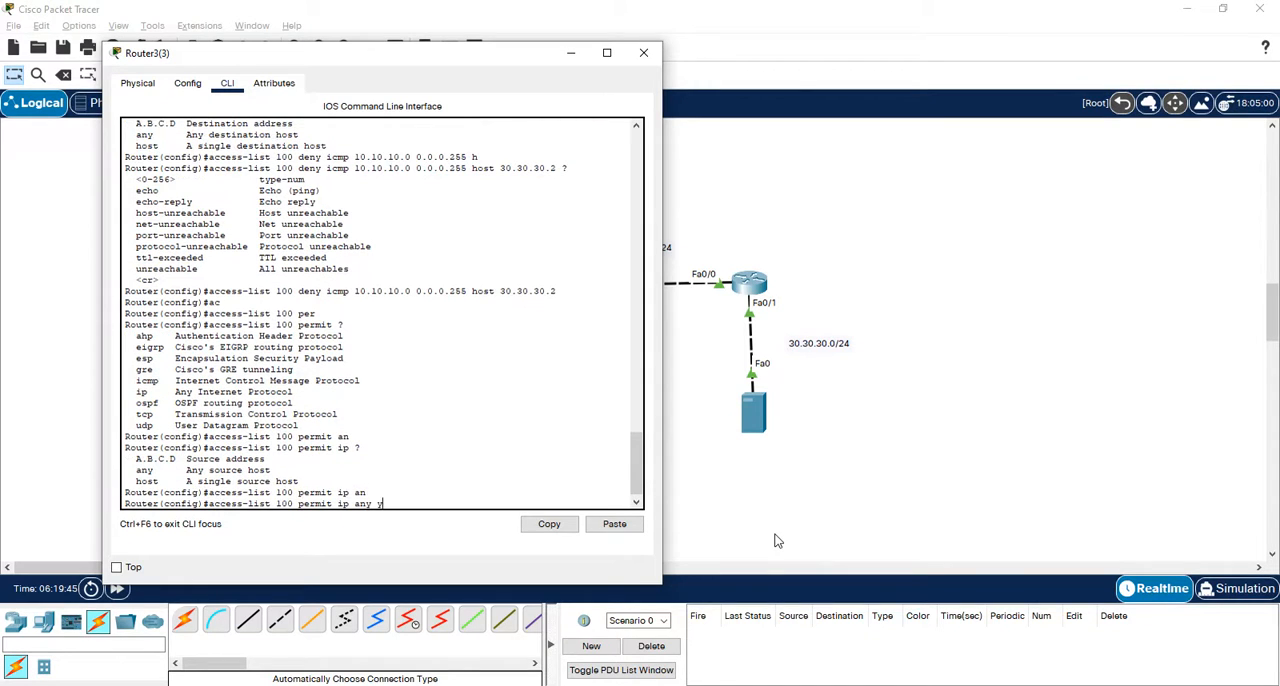
{"action": "key", "text": "BackSpace"}
{"action": "type", "text": "?"}
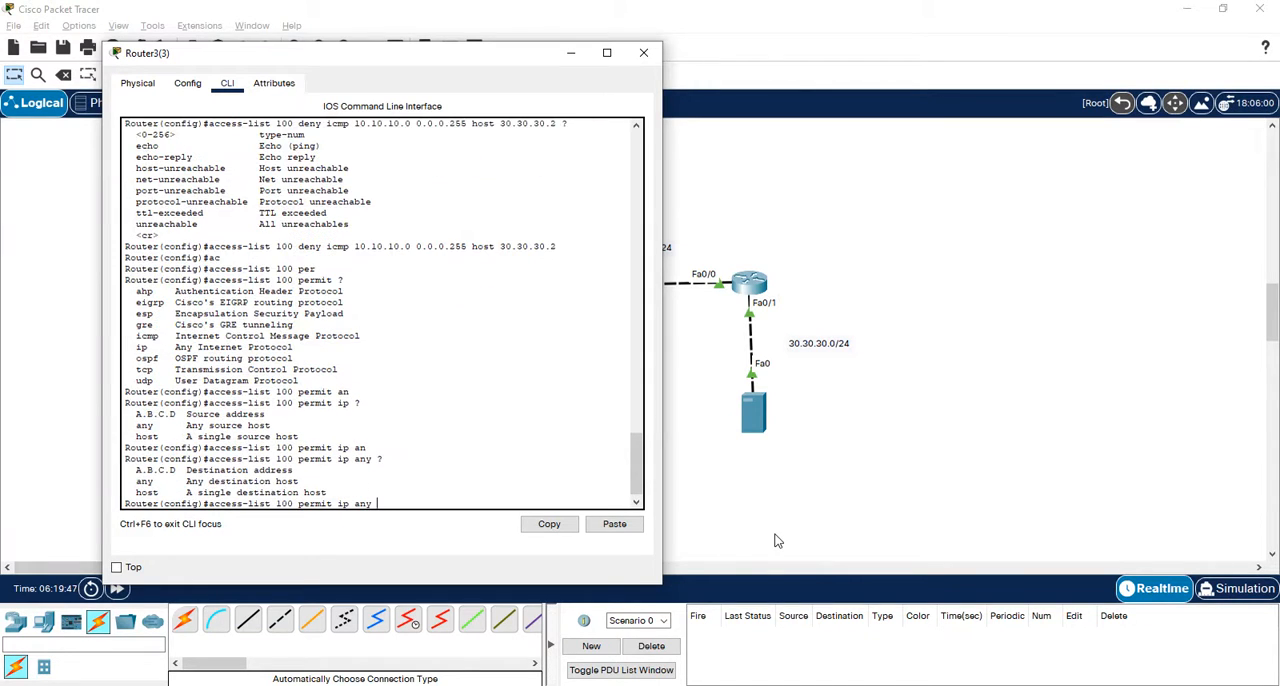
{"action": "type", "text": "an"}
{"action": "key", "text": "Tab"}
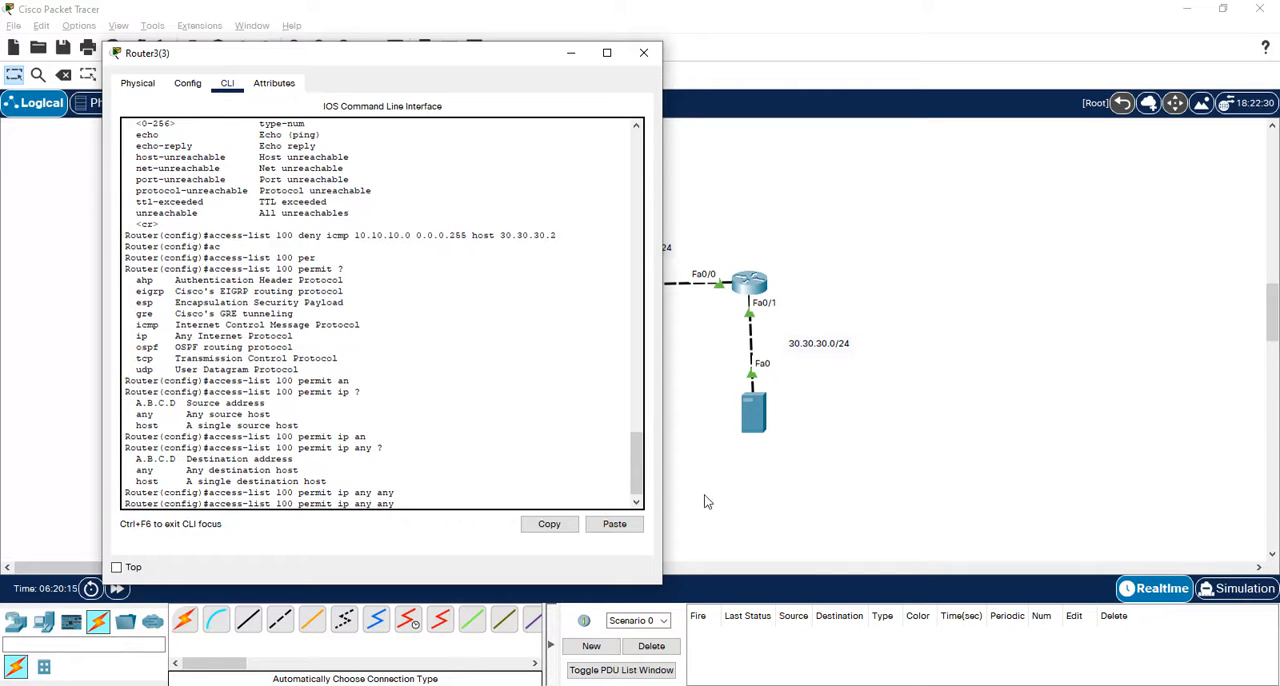
{"action": "key", "text": "Return"}
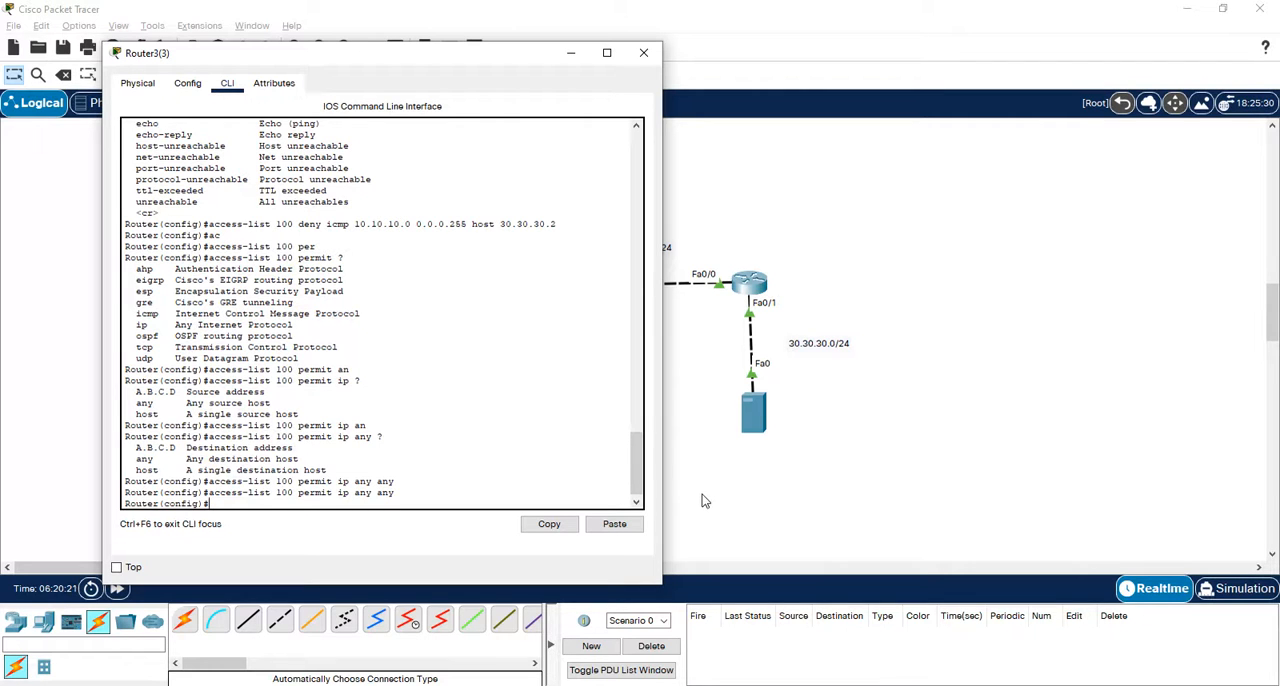
- Move the router window clear of the 10.10.10.0/24 side of the topology and enter configuration of interface fa0/1
{"action": "left_click_drag", "start_coordinate": [441, 57], "coordinate": [1024, 52]}
{"action": "type", "text": "int fa0"}
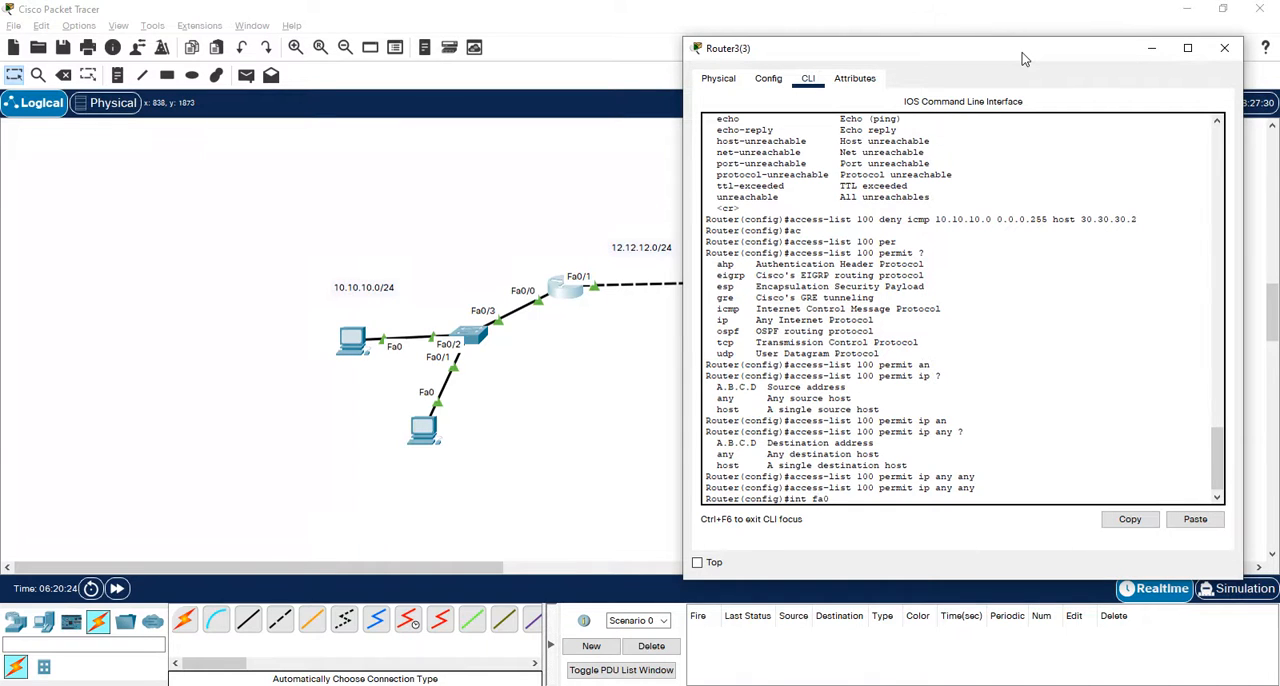
{"action": "type", "text": "/1"}
{"action": "key", "text": "Return"}
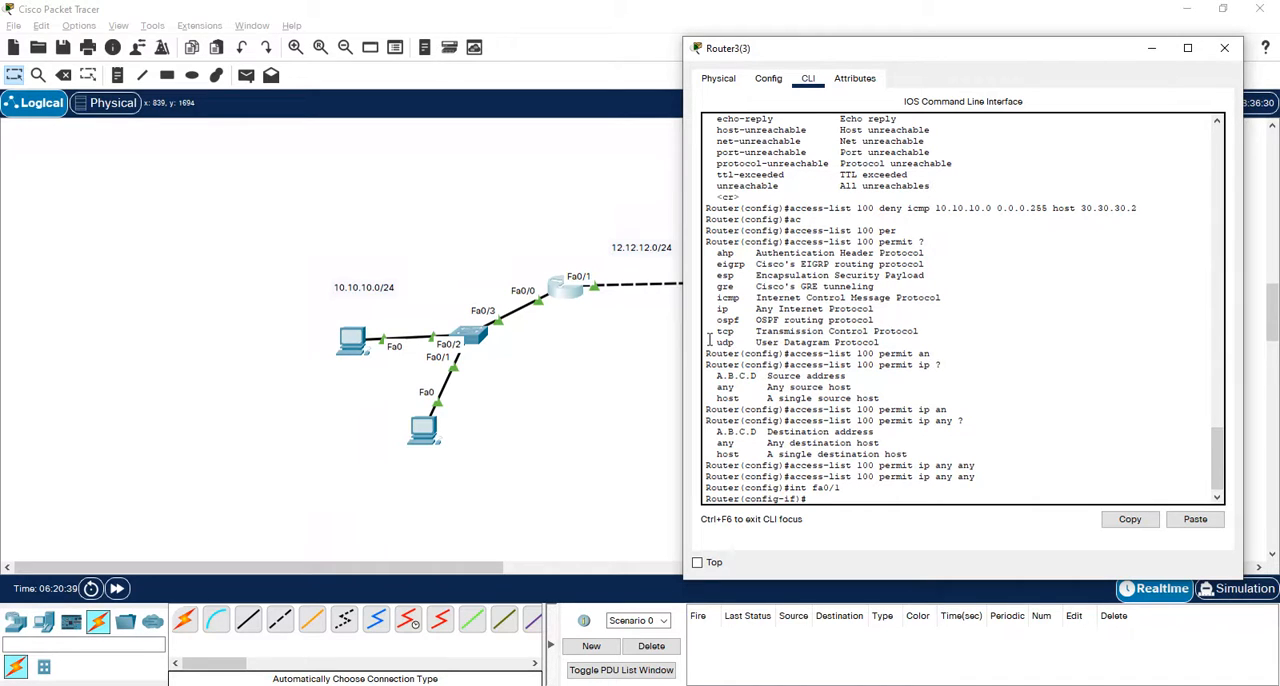
- Apply access list 100 to the interface in the outbound direction with ip access-group 100 out
{"action": "type", "text": "ac"}
{"action": "key", "text": "BackSpace"}
{"action": "type", "text": "ip ac"}
{"action": "key", "text": "Tab"}
{"action": "type", "text": "10"}
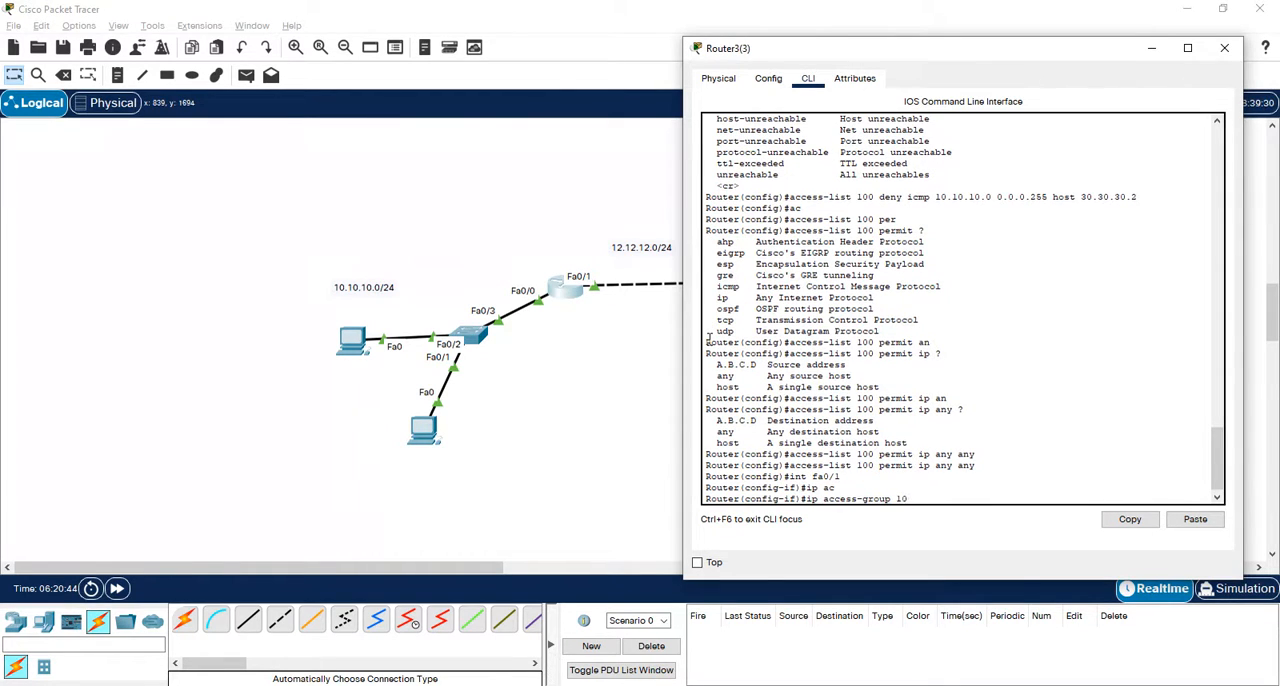
{"action": "type", "text": "0"}
{"action": "type", "text": " o"}
{"action": "key", "text": "Tab"}
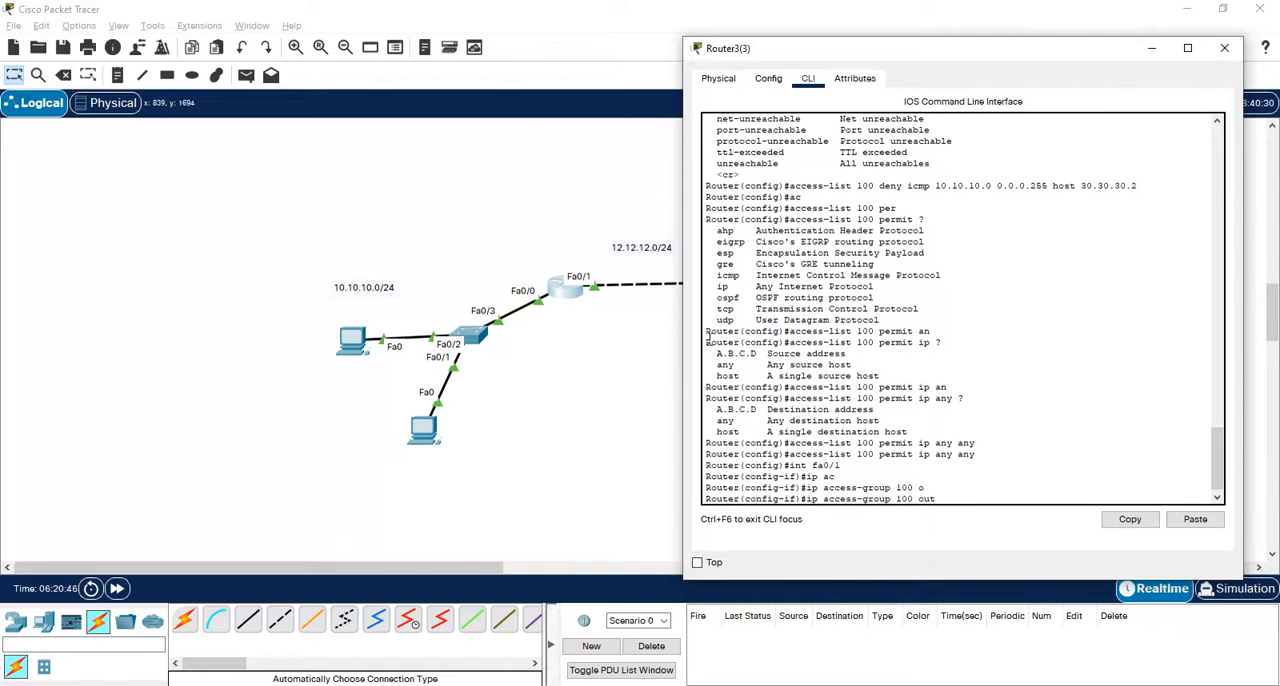
{"action": "key", "text": "Return"}
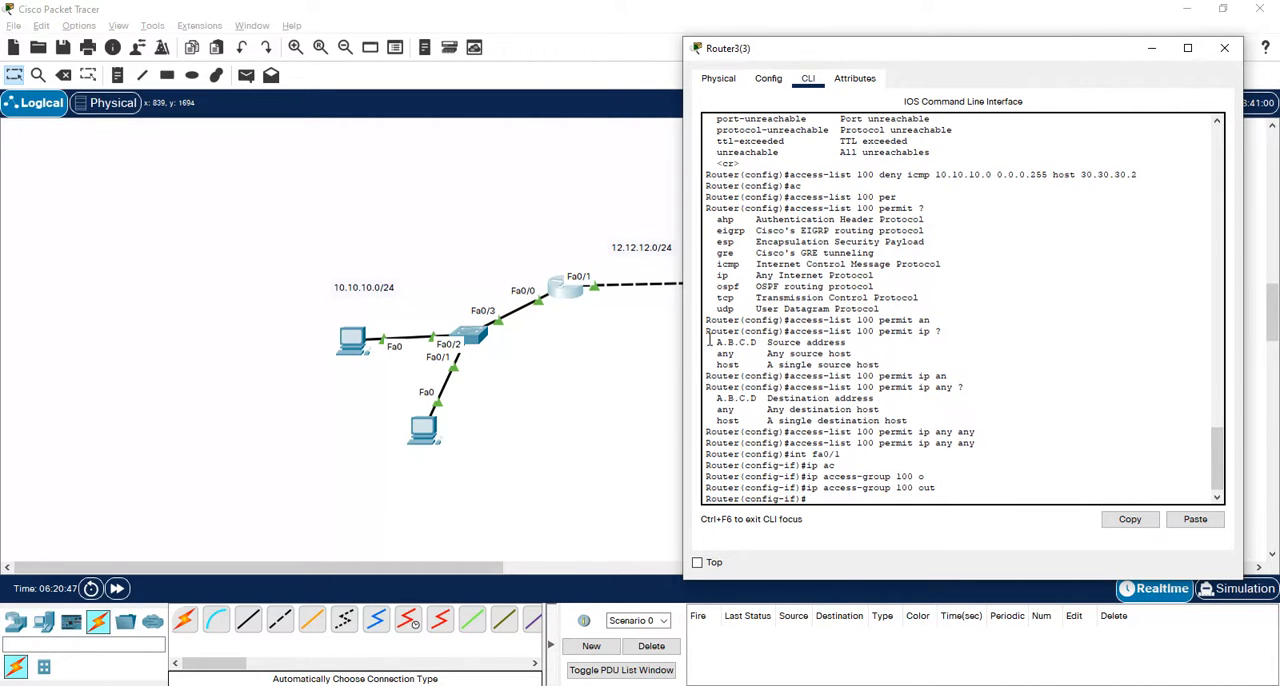
- Send a simple PDU from the upper PC in the 10.10.10.0/24 network to the server to test the access list
{"action": "left_click", "coordinate": [512, 466]}
{"action": "key", "text": "p"}
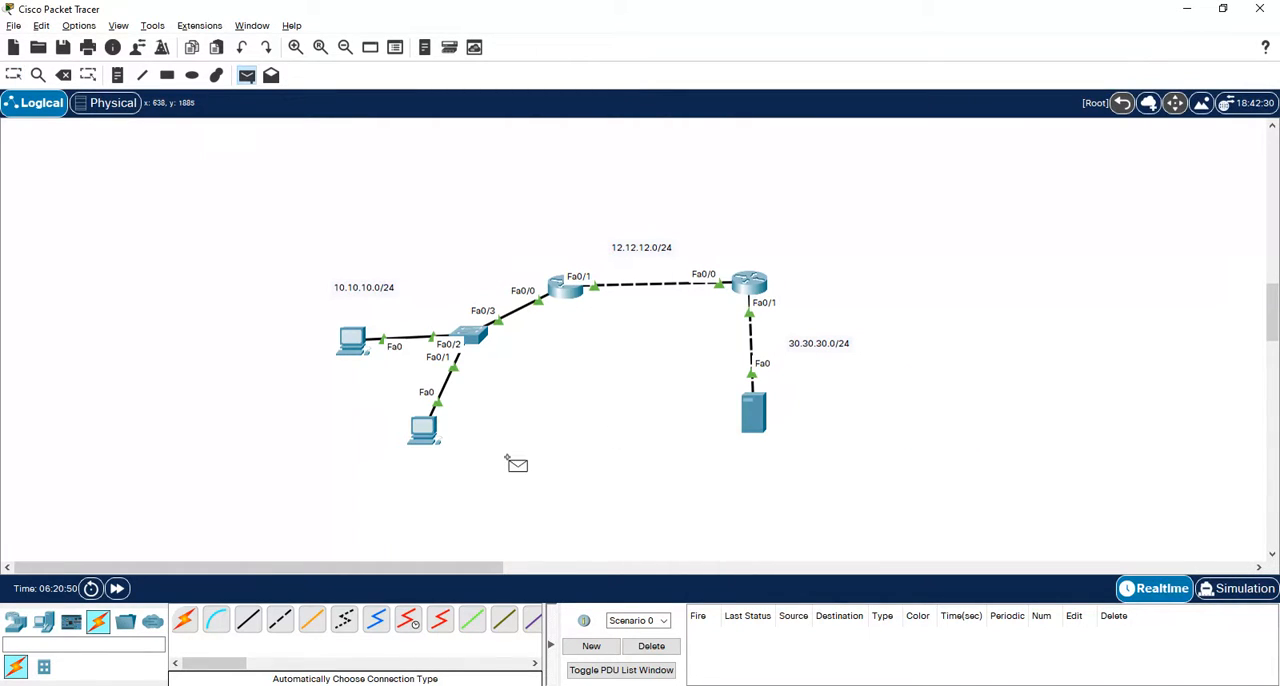
{"action": "left_click", "coordinate": [358, 343]}
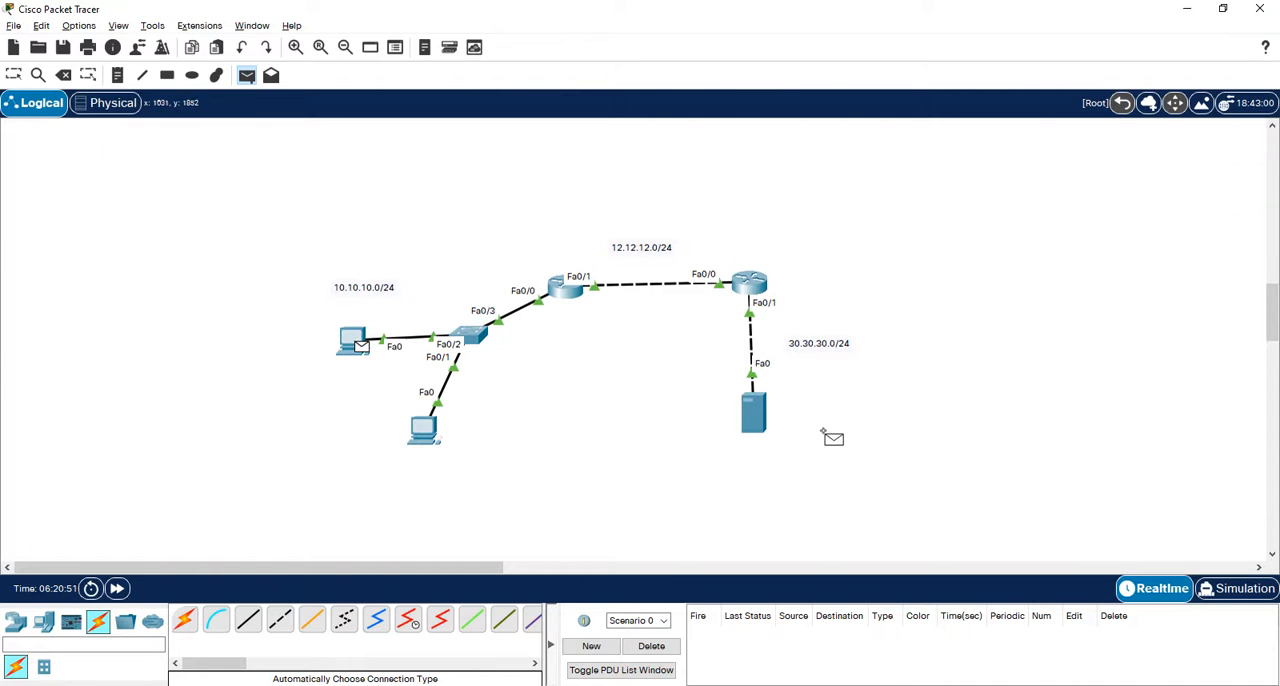
{"action": "left_click", "coordinate": [755, 412]}
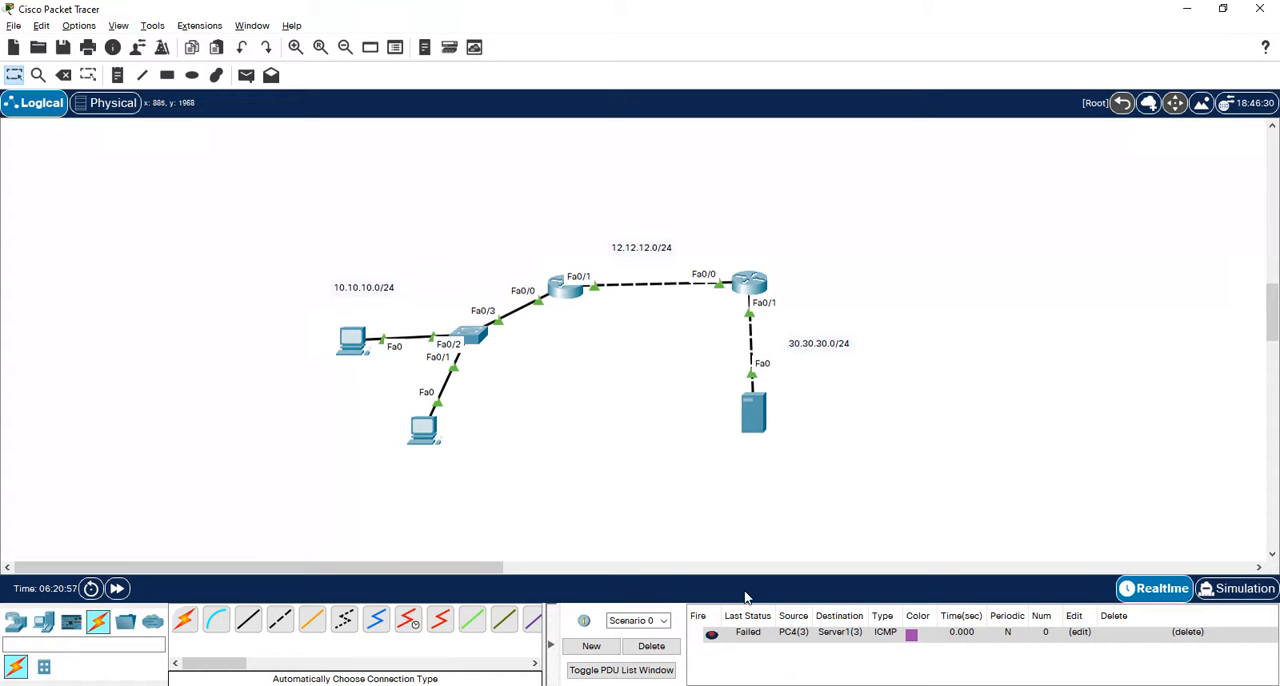
- Remove the outbound access list from the router's interface with no ip access-group 100 out
{"action": "left_click", "coordinate": [567, 289]}
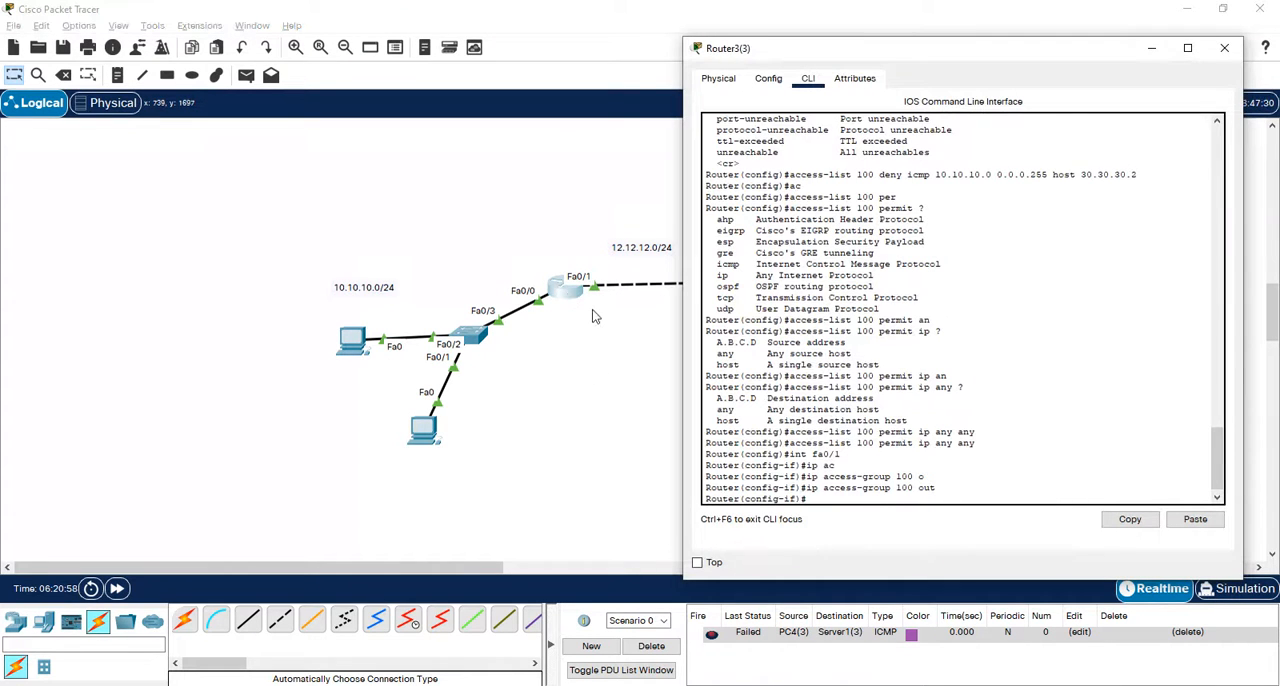
{"action": "key", "text": "Up"}
{"action": "key", "text": "Return"}
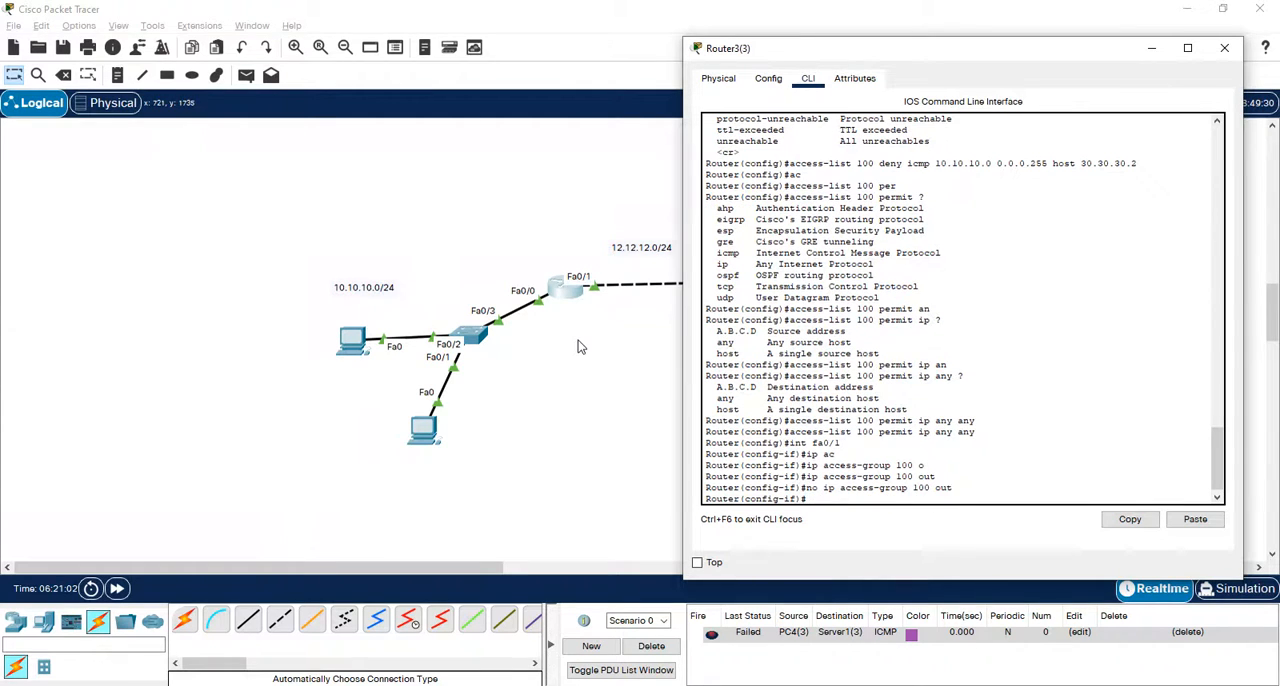
- Retest with a second simple PDU from the upper PC to the server, without the access list applied
{"action": "left_click", "coordinate": [578, 342]}
{"action": "key", "text": "p"}
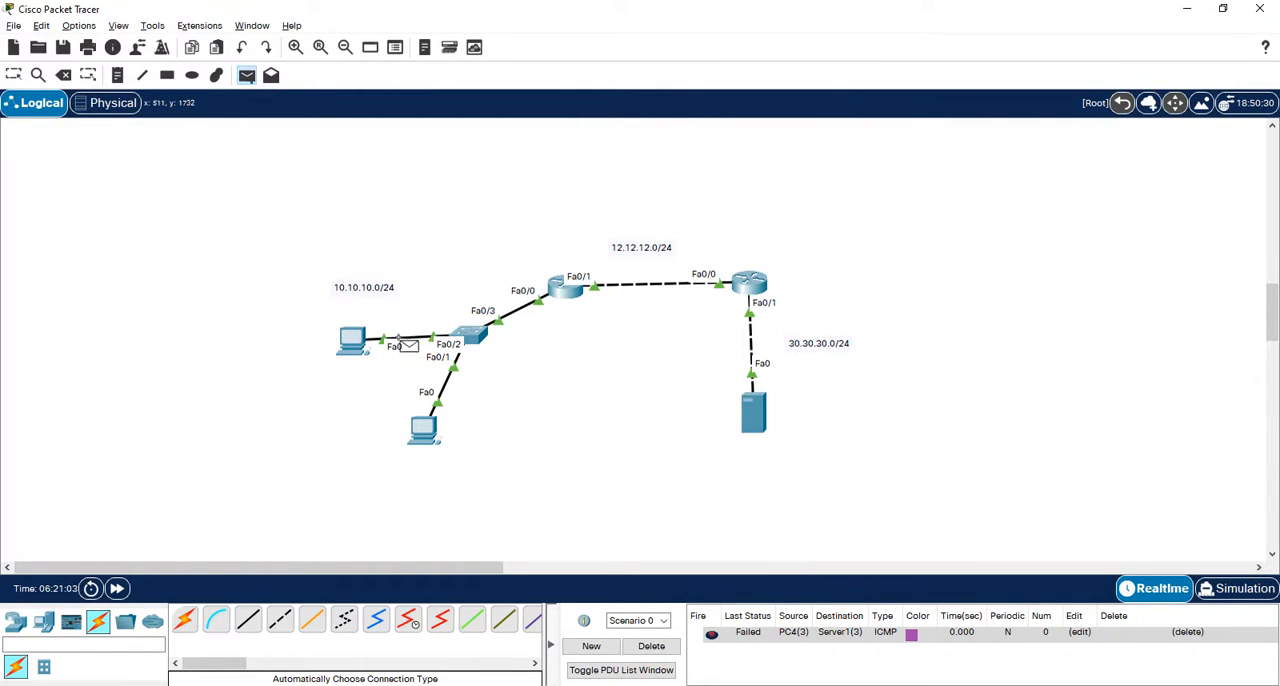
{"action": "left_click", "coordinate": [358, 344]}
{"action": "left_click", "coordinate": [754, 425]}
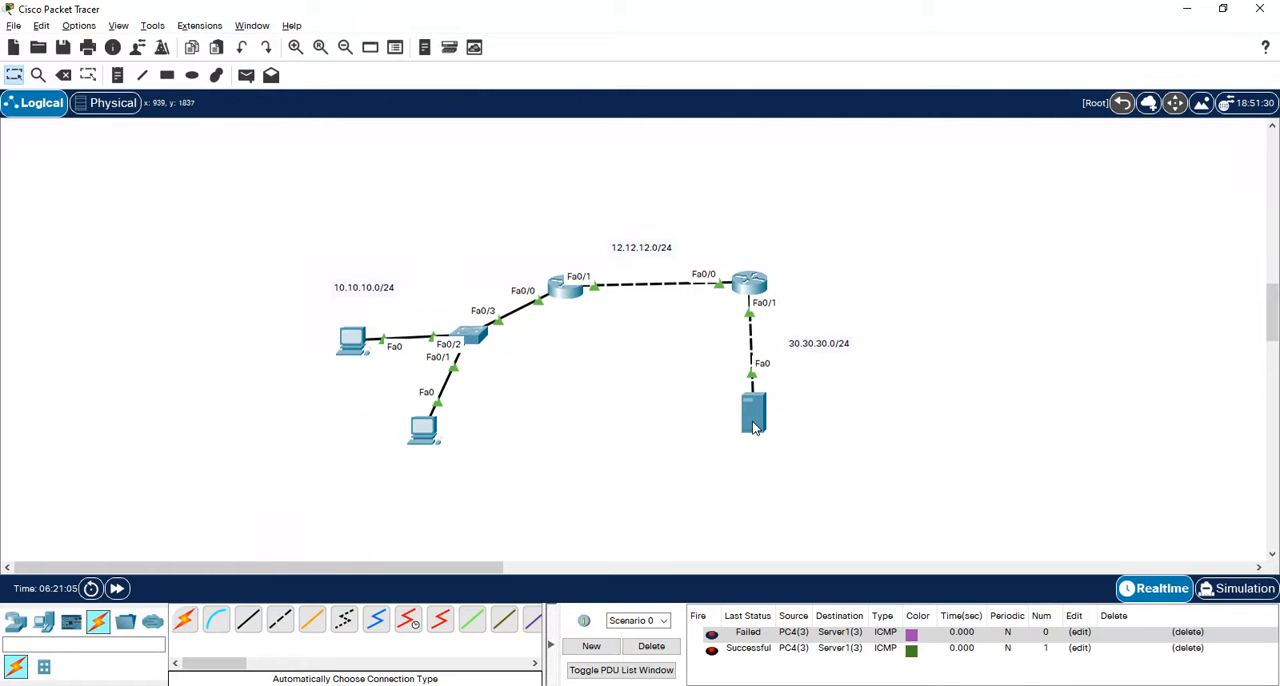
- Reapply access list 100 outbound on Router3's Fa0/1 interface with ip access-group 100 out
{"action": "left_click", "coordinate": [561, 289]}
{"action": "key", "text": "Up"}
{"action": "key", "text": "Up"}
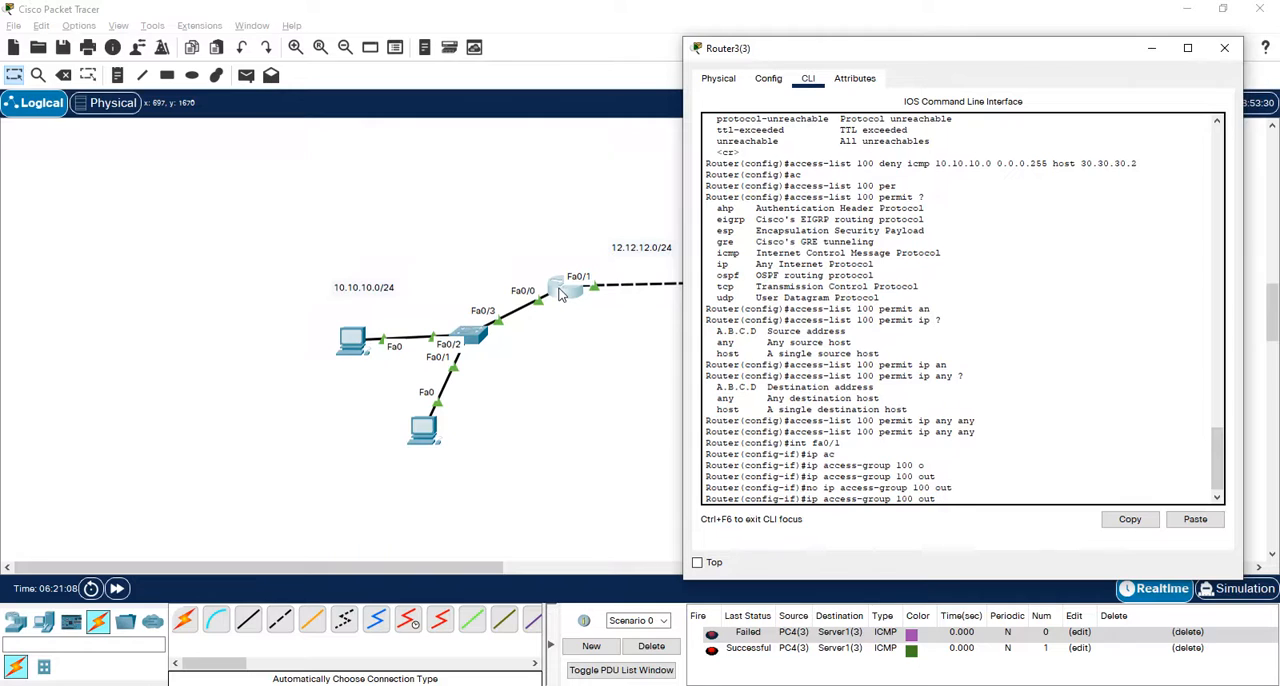
{"action": "key", "text": "Return"}
- Send another simple PDU from the upper PC in the 10.10.10.0/24 network to the server with the access list reapplied
{"action": "left_click", "coordinate": [498, 371]}
{"action": "key", "text": "p"}
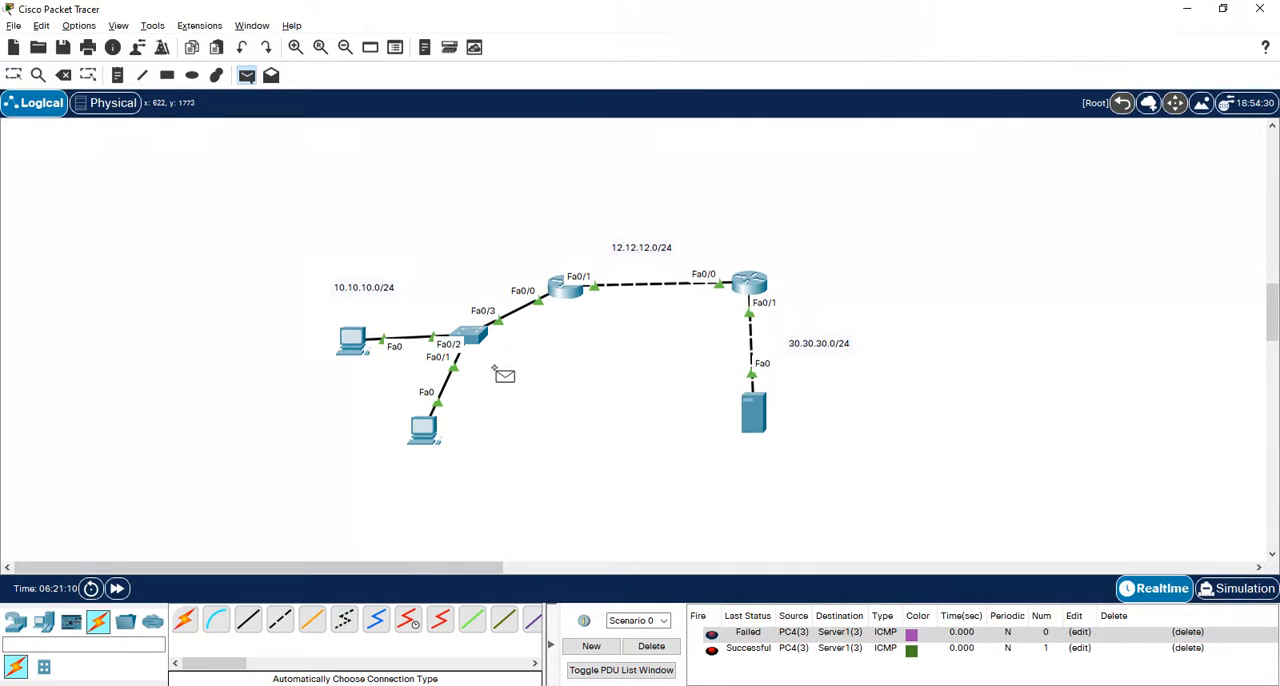
{"action": "left_click", "coordinate": [356, 343]}
{"action": "left_click", "coordinate": [760, 420]}
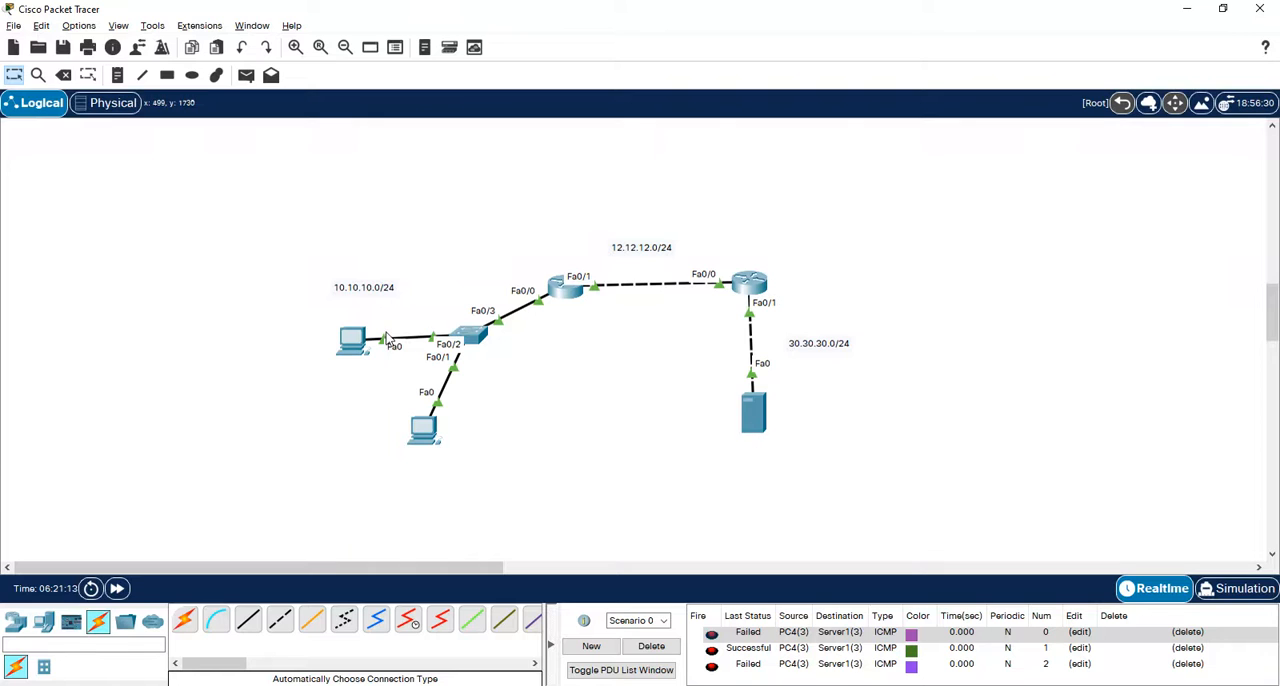
- Ping 30.30.30.2 again from the upper PC's command prompt, and close the prompt once the replies have arrived
{"action": "left_click", "coordinate": [349, 342]}
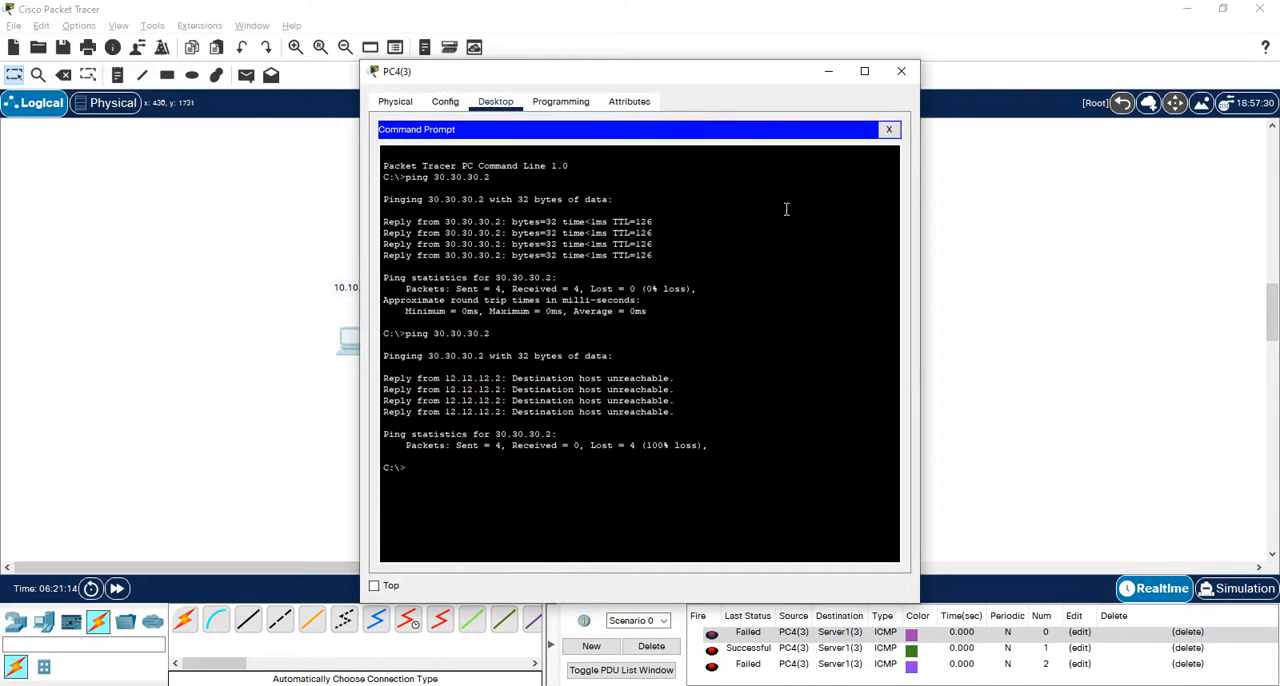
{"action": "left_click", "coordinate": [752, 323]}
{"action": "key", "text": "Up"}
{"action": "key", "text": "Return"}
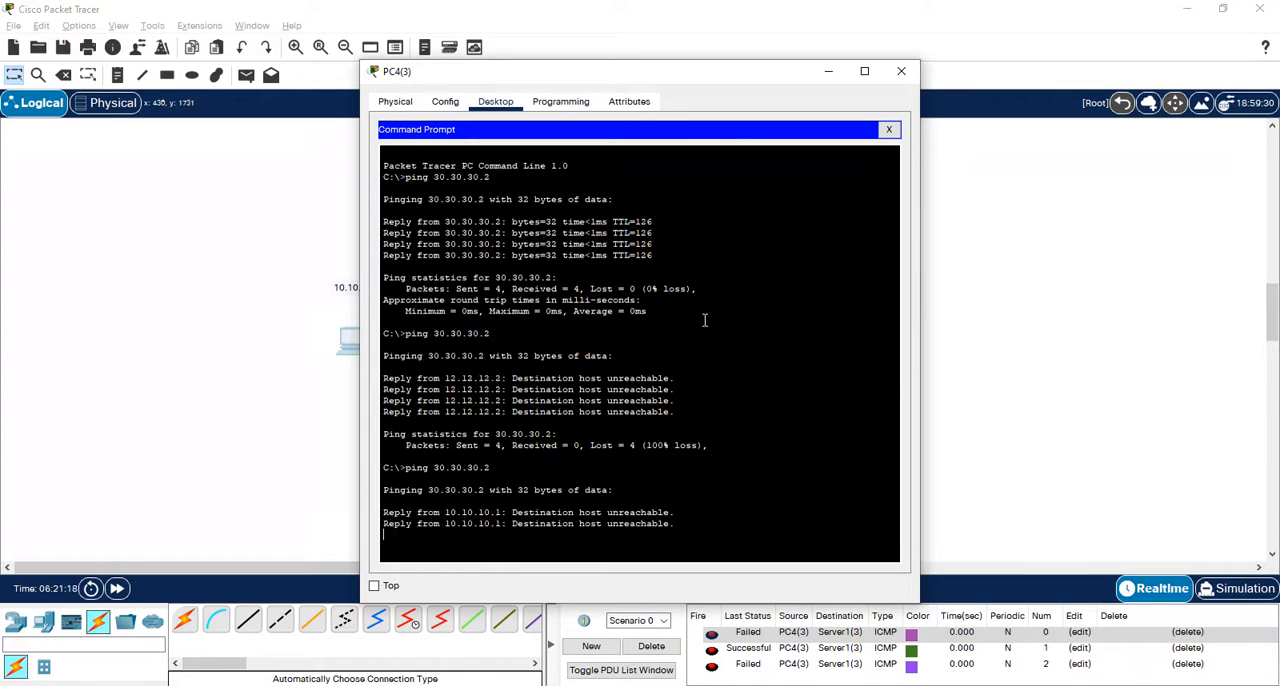
{"action": "left_click", "coordinate": [889, 130]}
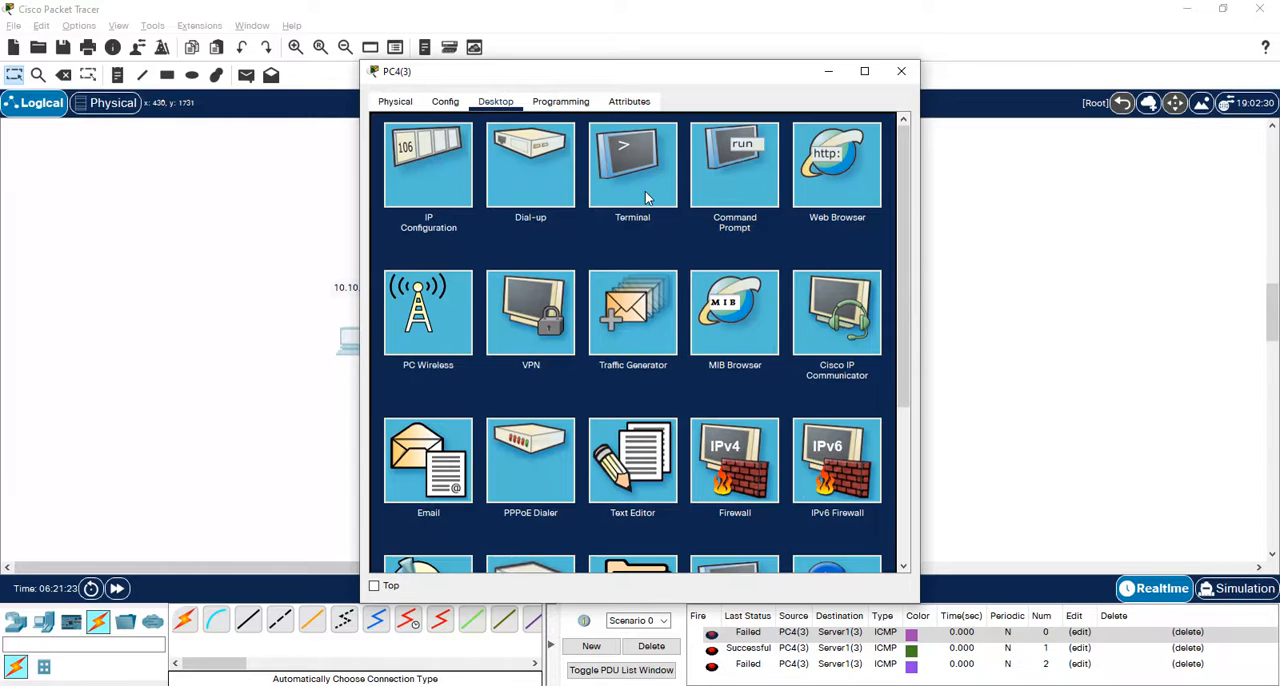
{"action": "left_click", "coordinate": [795, 146]}
{"action": "left_click", "coordinate": [597, 148]}
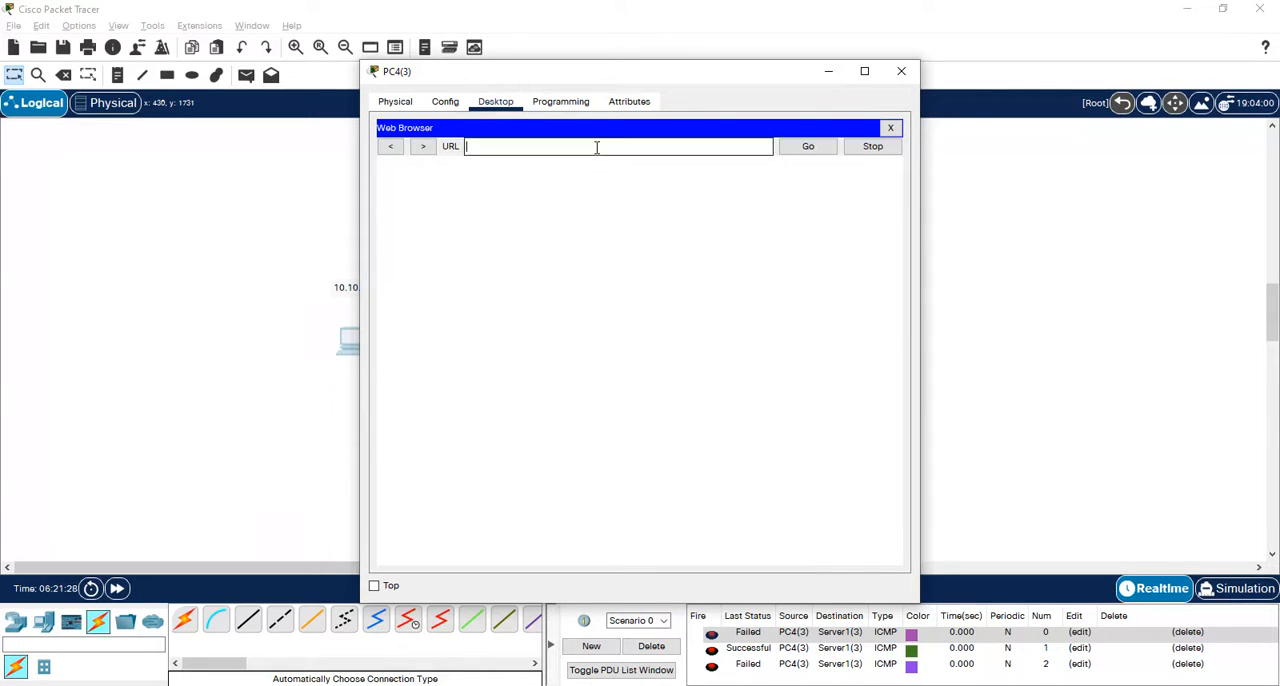
{"action": "type", "text": "http://30.30.30.2"}
{"action": "key", "text": "Return"}
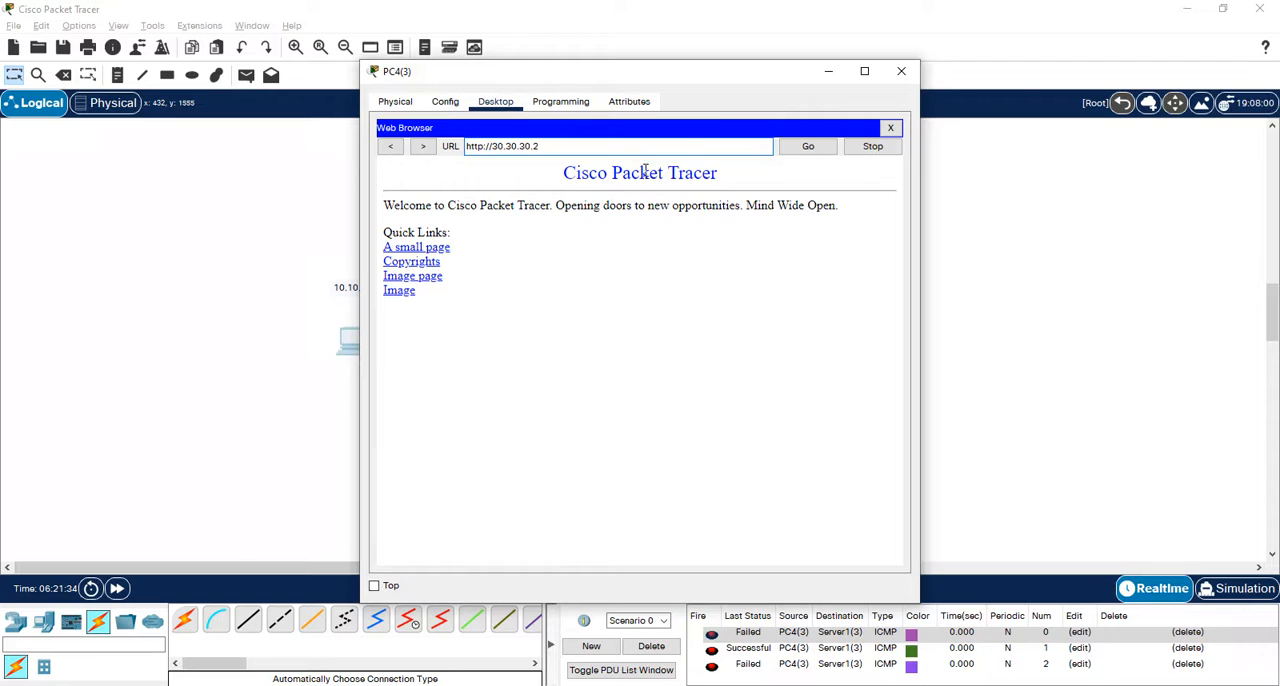
{"action": "left_click", "coordinate": [826, 72]}
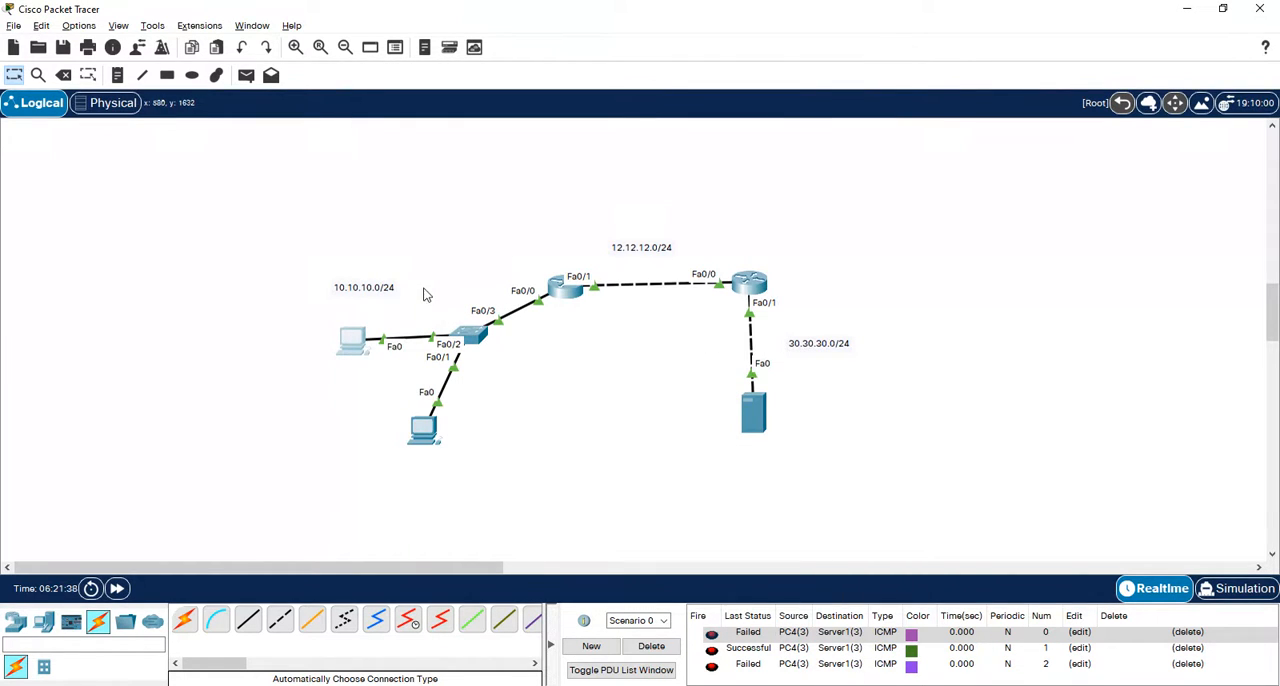